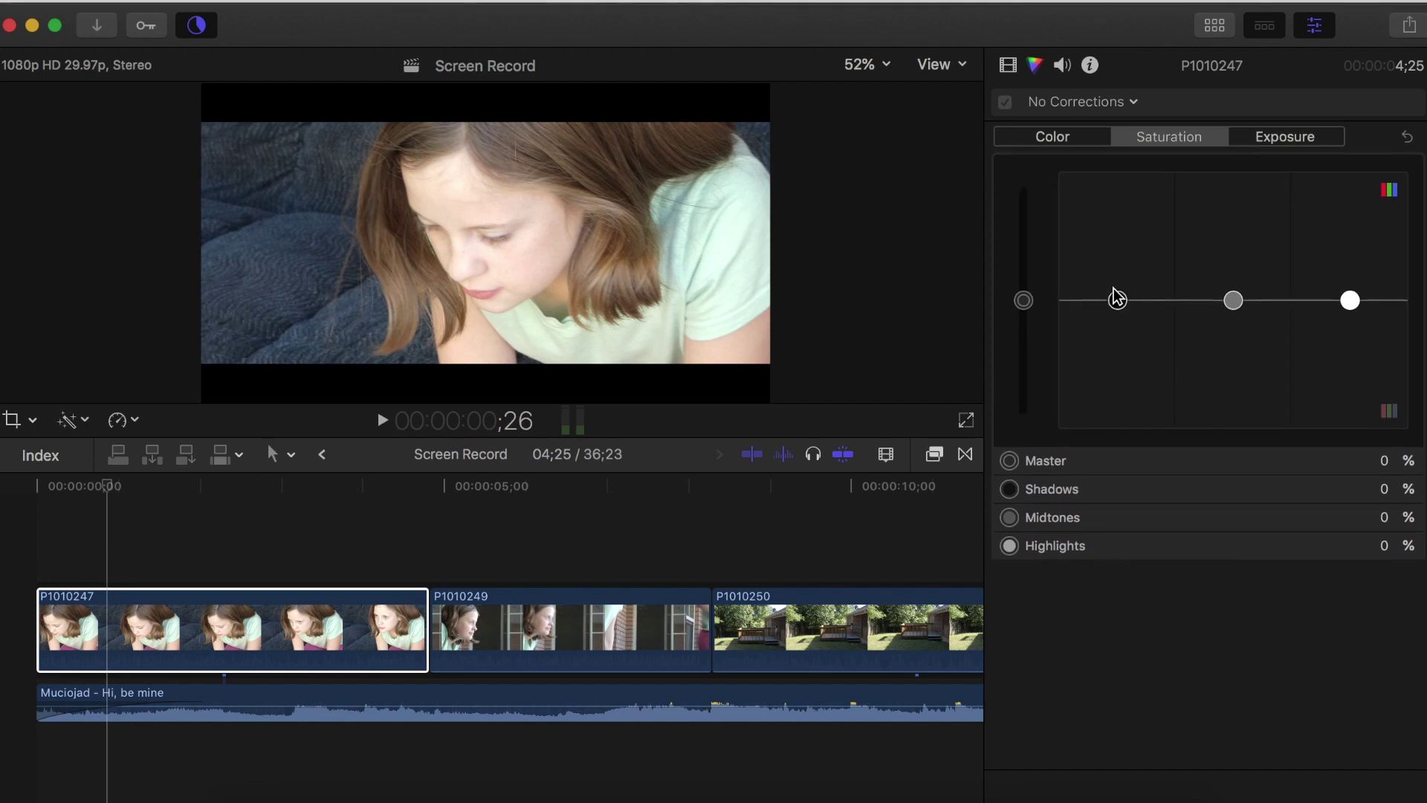
# Add a Color Board correction to clip P1010247 and display the video scopes beside the viewer.
pyautogui.moveTo(1120, 307); pyautogui.dragTo(1120, 274)
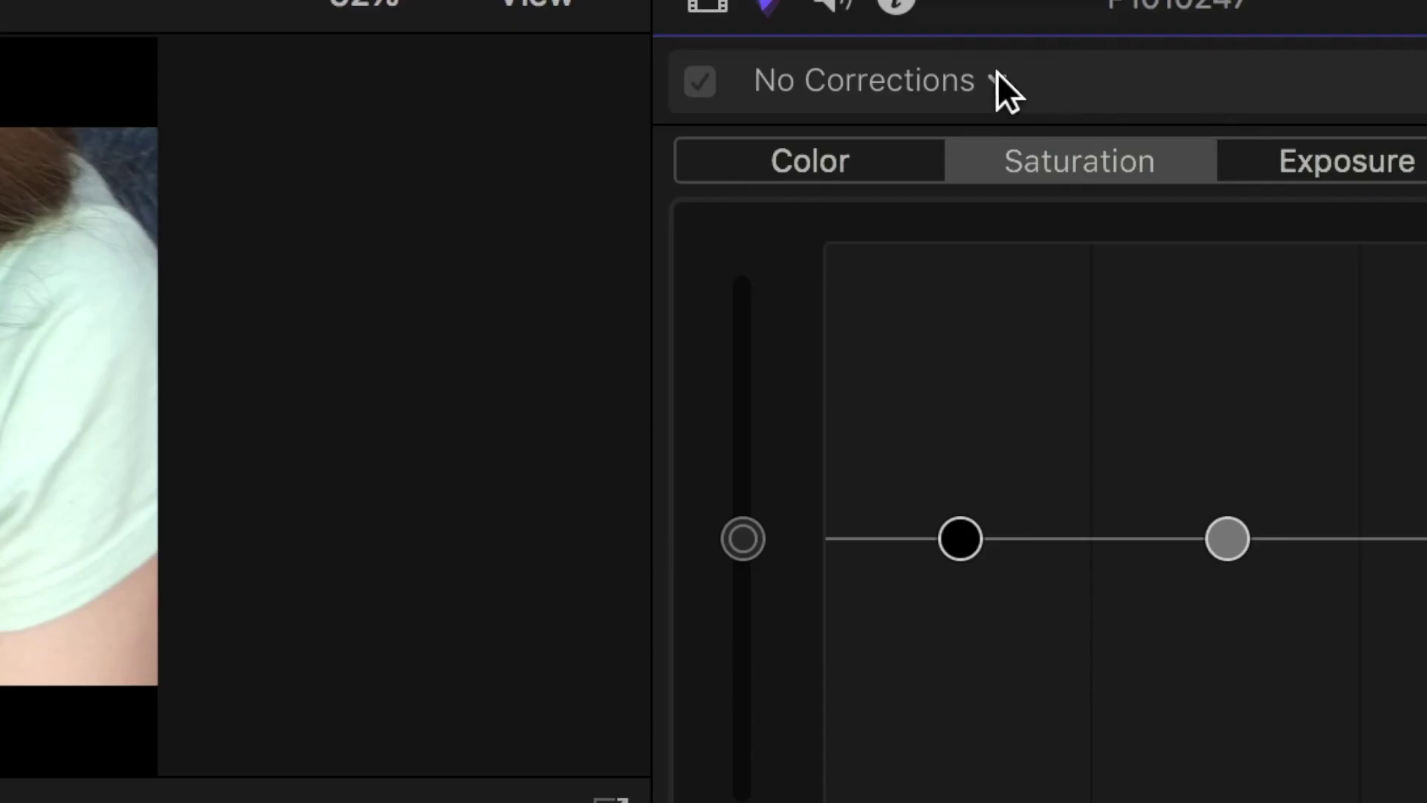
pyautogui.click(998, 81)
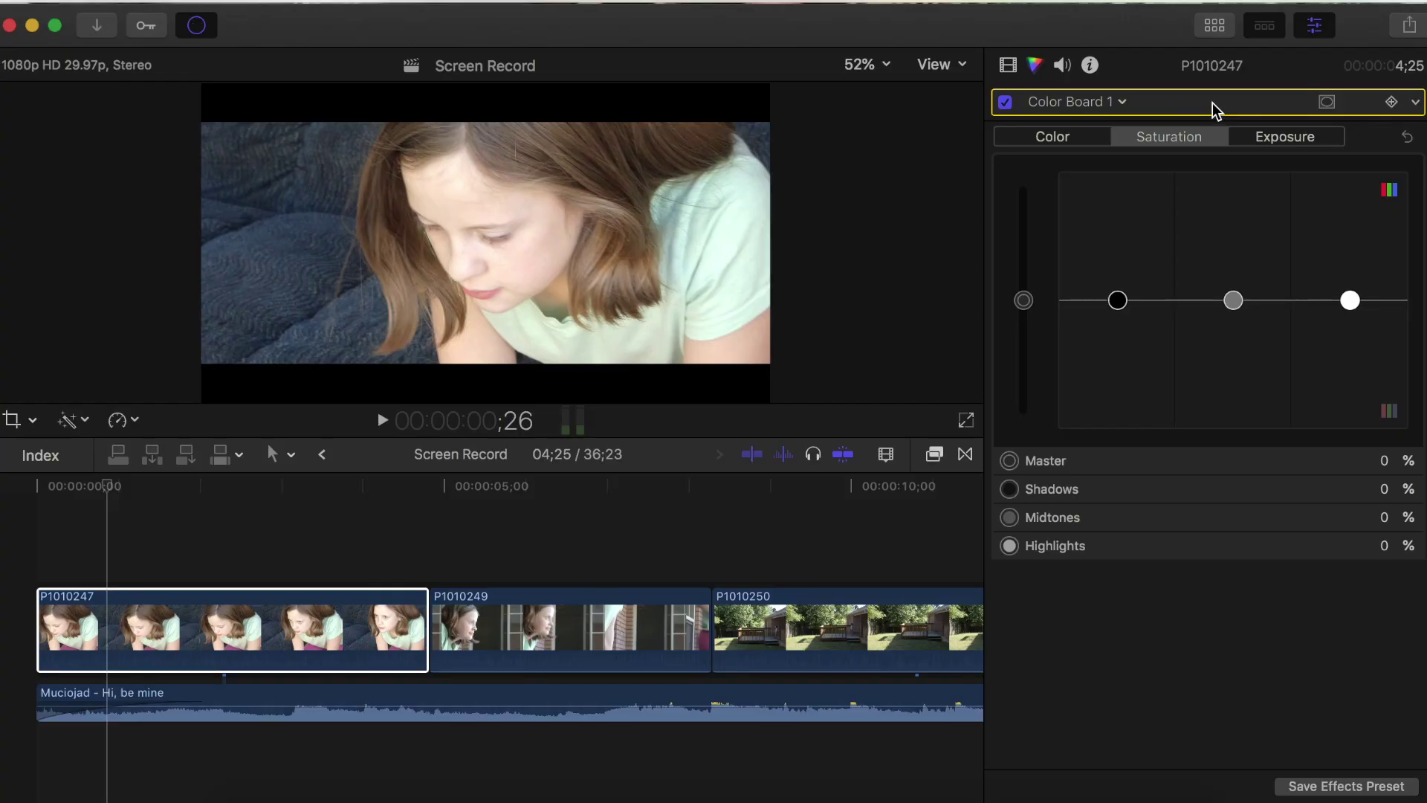
pyautogui.click(943, 66)
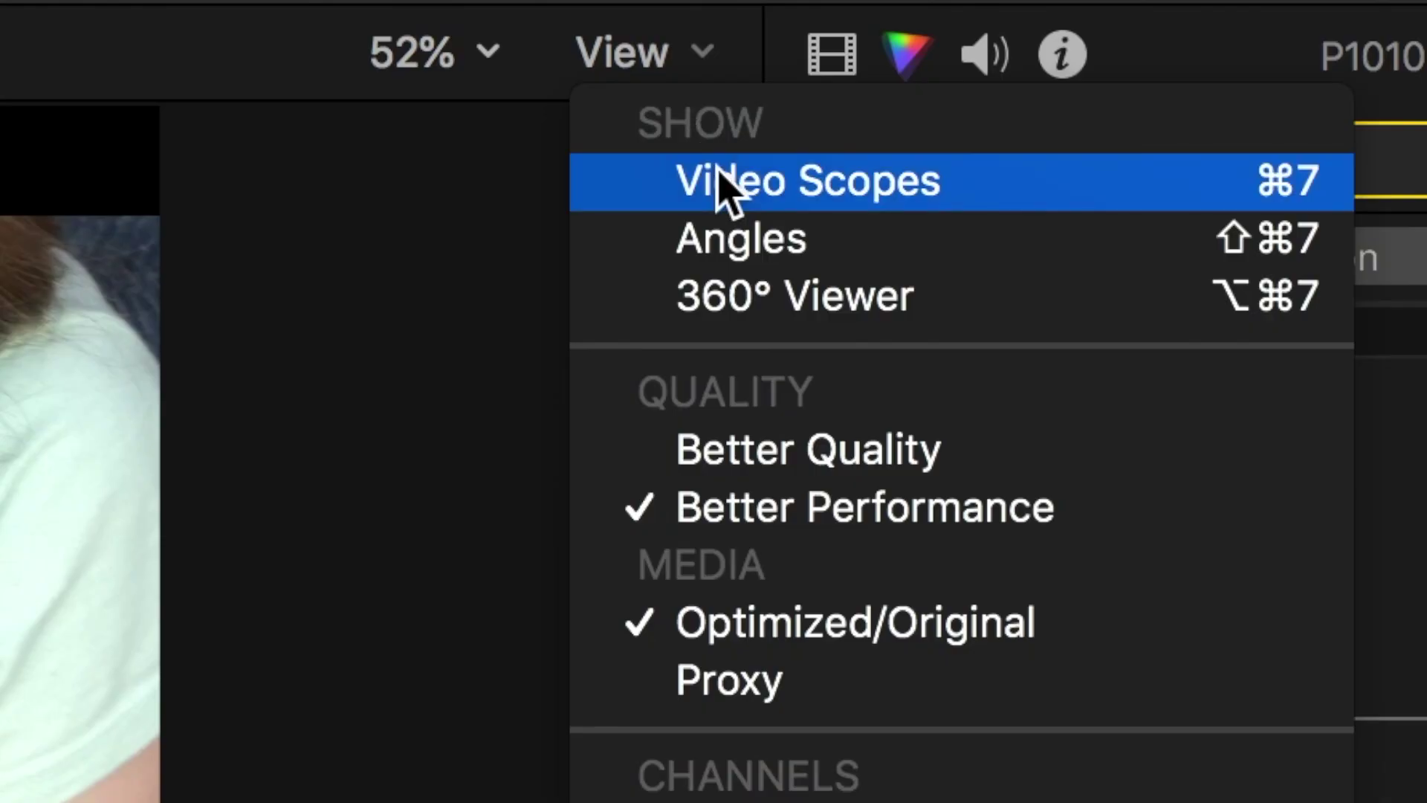
pyautogui.click(720, 178)
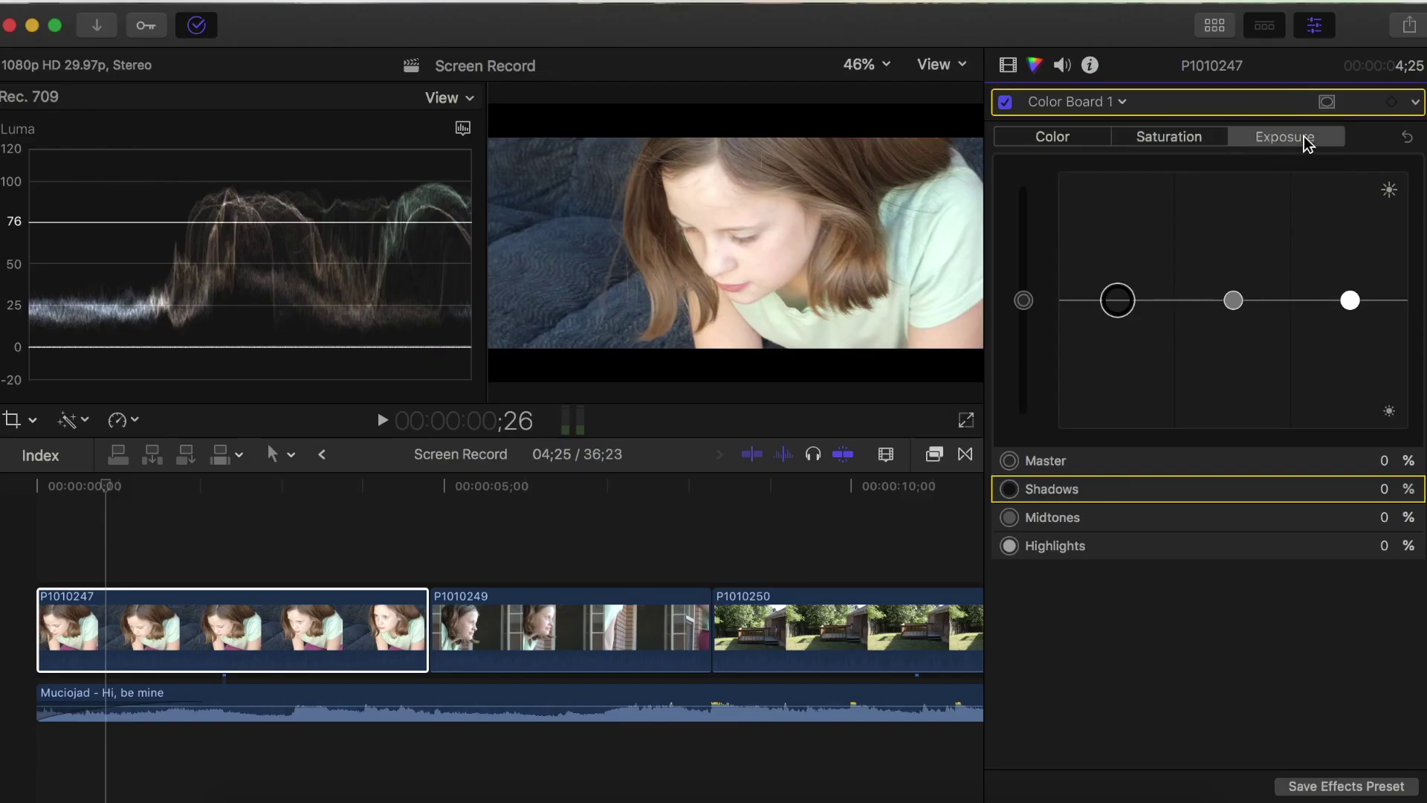
# Adjust clip P1010247's Color Board exposure to Shadows -32%, Highlights -35% and Midtones 38%.
pyautogui.moveTo(1120, 312); pyautogui.dragTo(1121, 334)
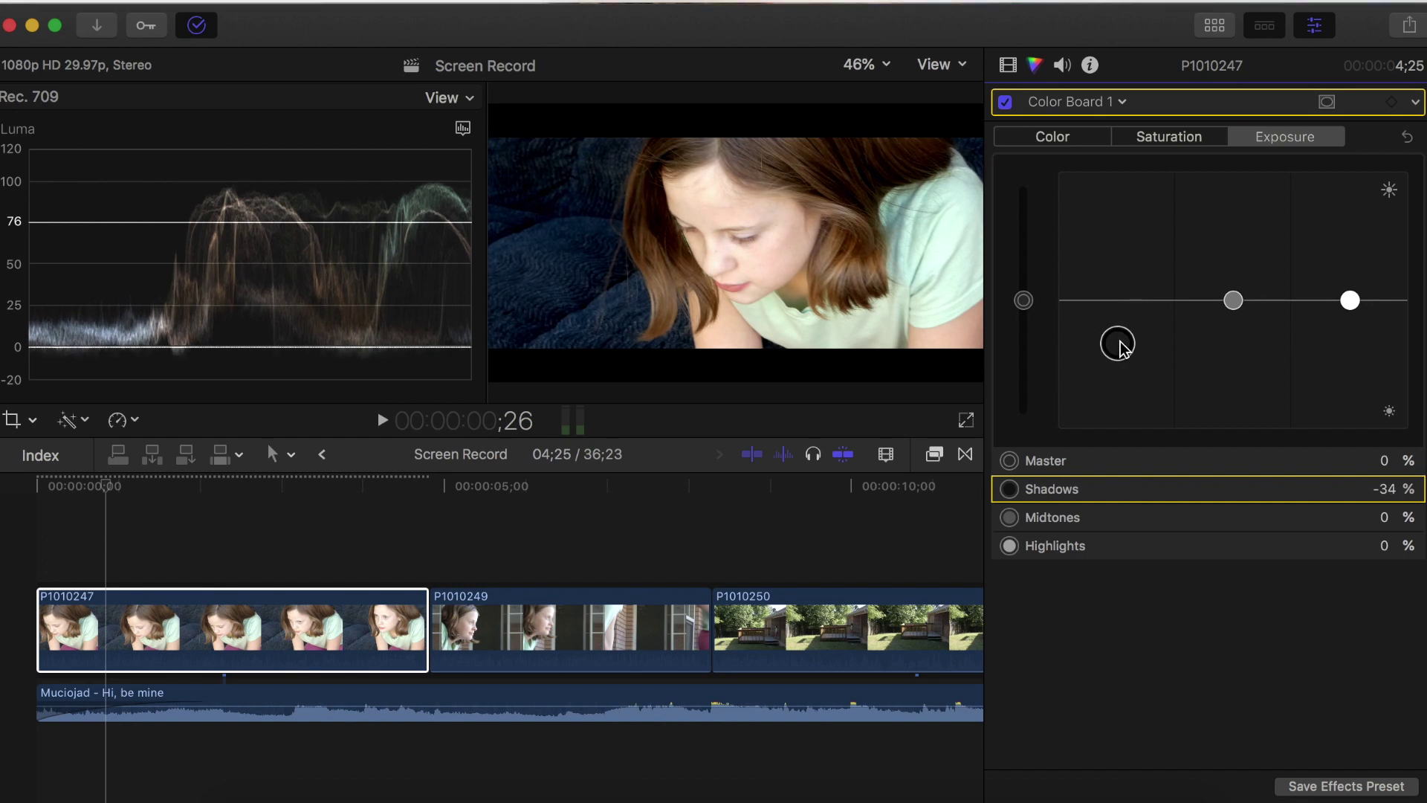
pyautogui.moveTo(1121, 324)
pyautogui.mouseDown()
pyautogui.moveTo(1122, 166)
pyautogui.moveTo(1108, 346)
pyautogui.mouseUp()
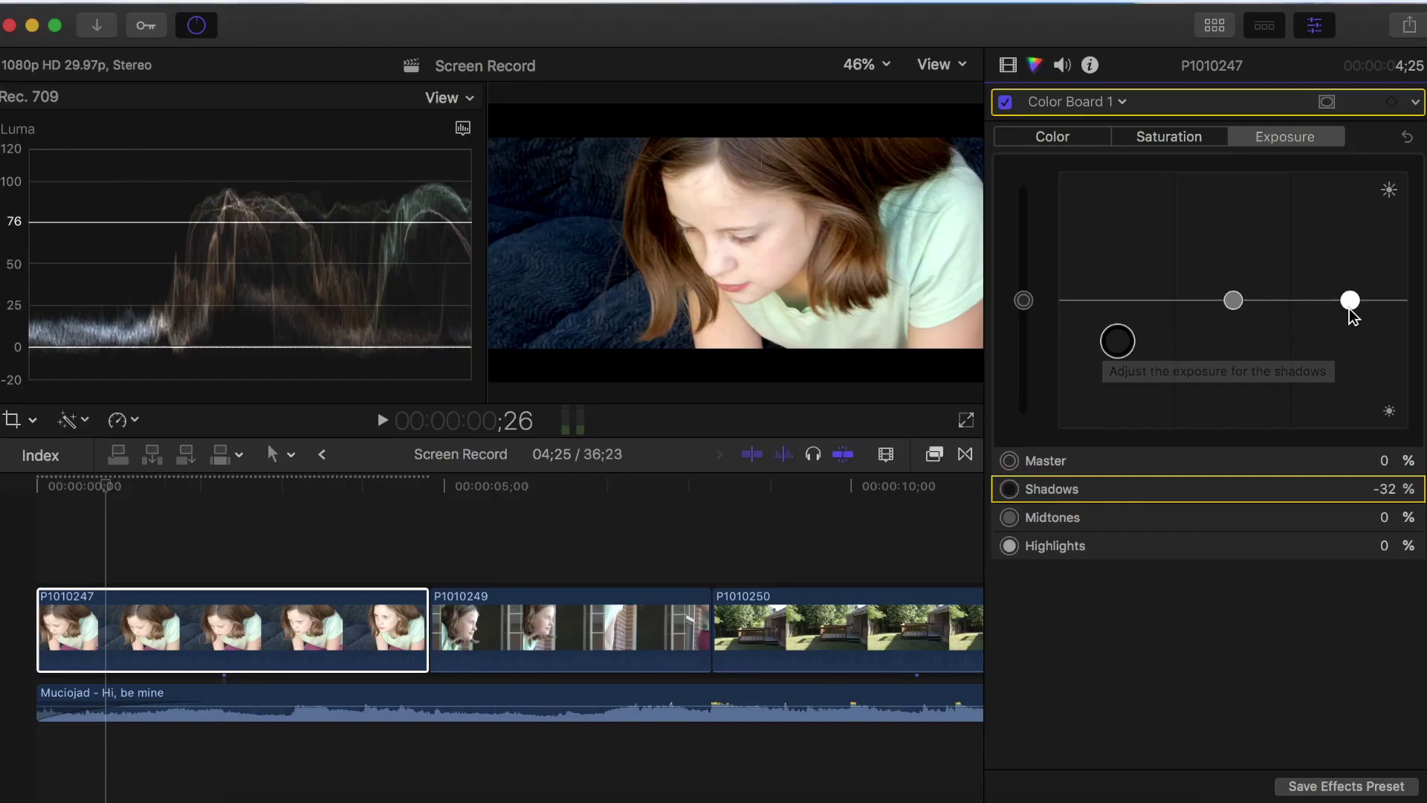
pyautogui.moveTo(1348, 309); pyautogui.dragTo(1359, 360)
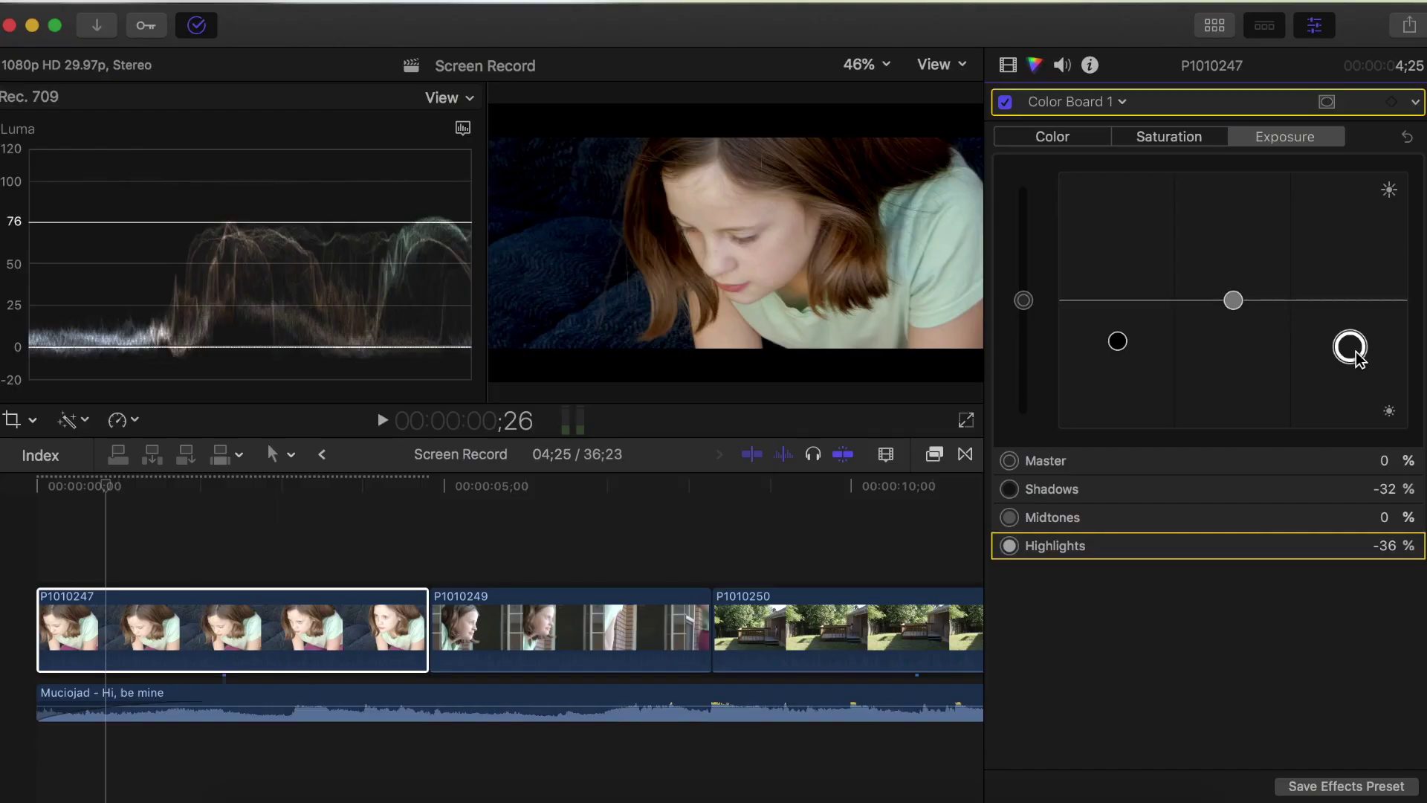
pyautogui.click(1232, 300)
pyautogui.moveTo(1234, 279)
pyautogui.mouseDown()
pyautogui.moveTo(1232, 213)
pyautogui.moveTo(1236, 252)
pyautogui.mouseUp()
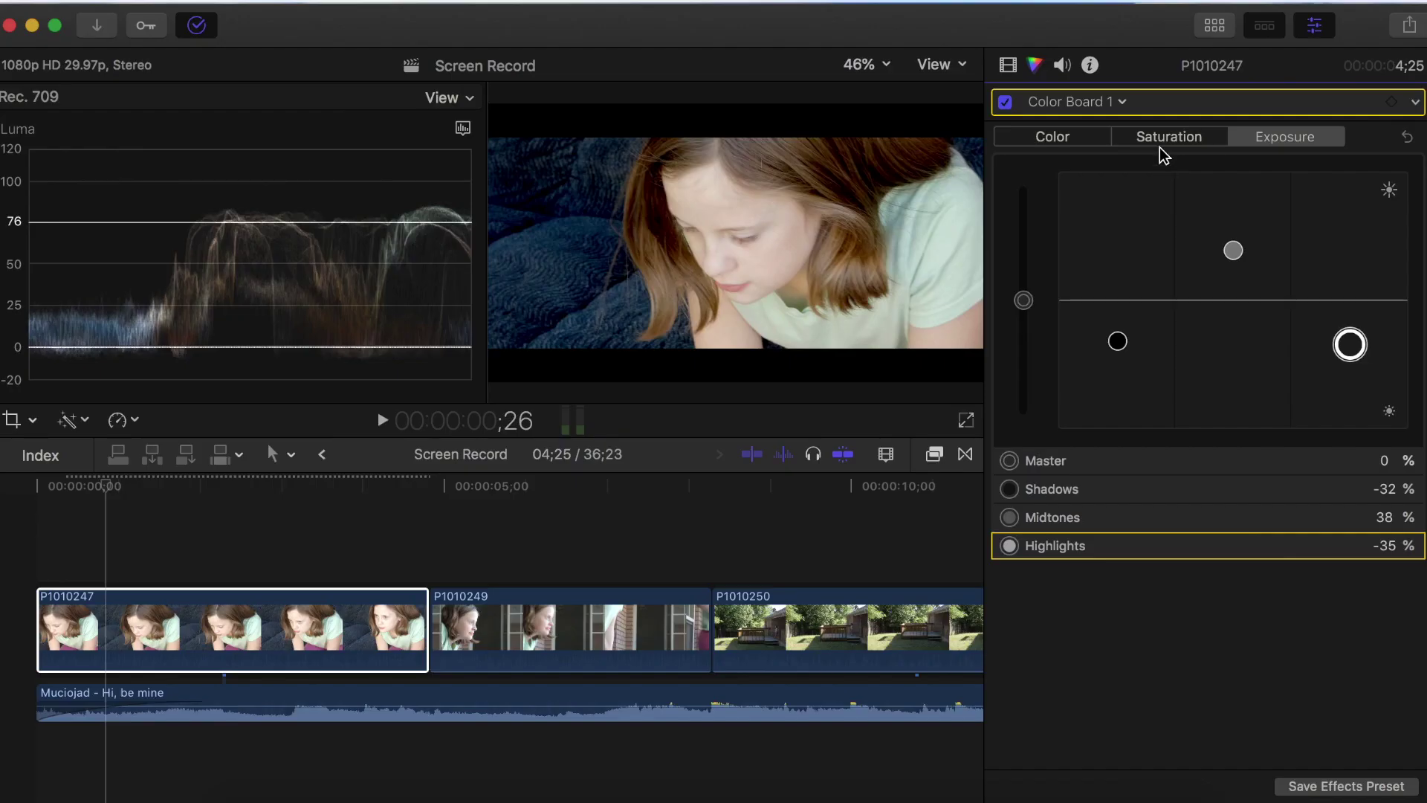
# Raise clip P1010247's Color Board saturation to Shadows 30%, Highlights 47% and Midtones 23%.
pyautogui.click(1163, 149)
pyautogui.click(1115, 299)
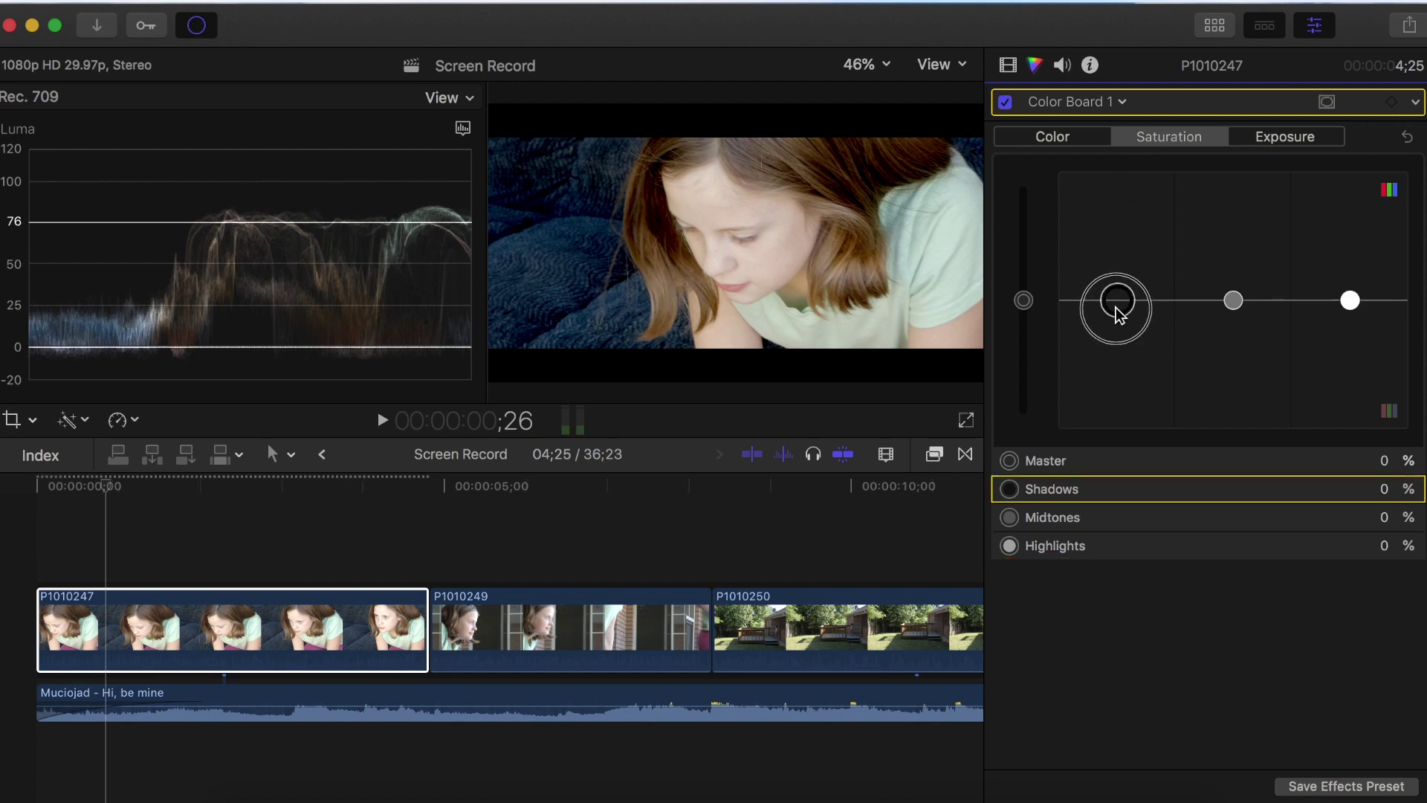
pyautogui.moveTo(1349, 300); pyautogui.dragTo(1350, 197)
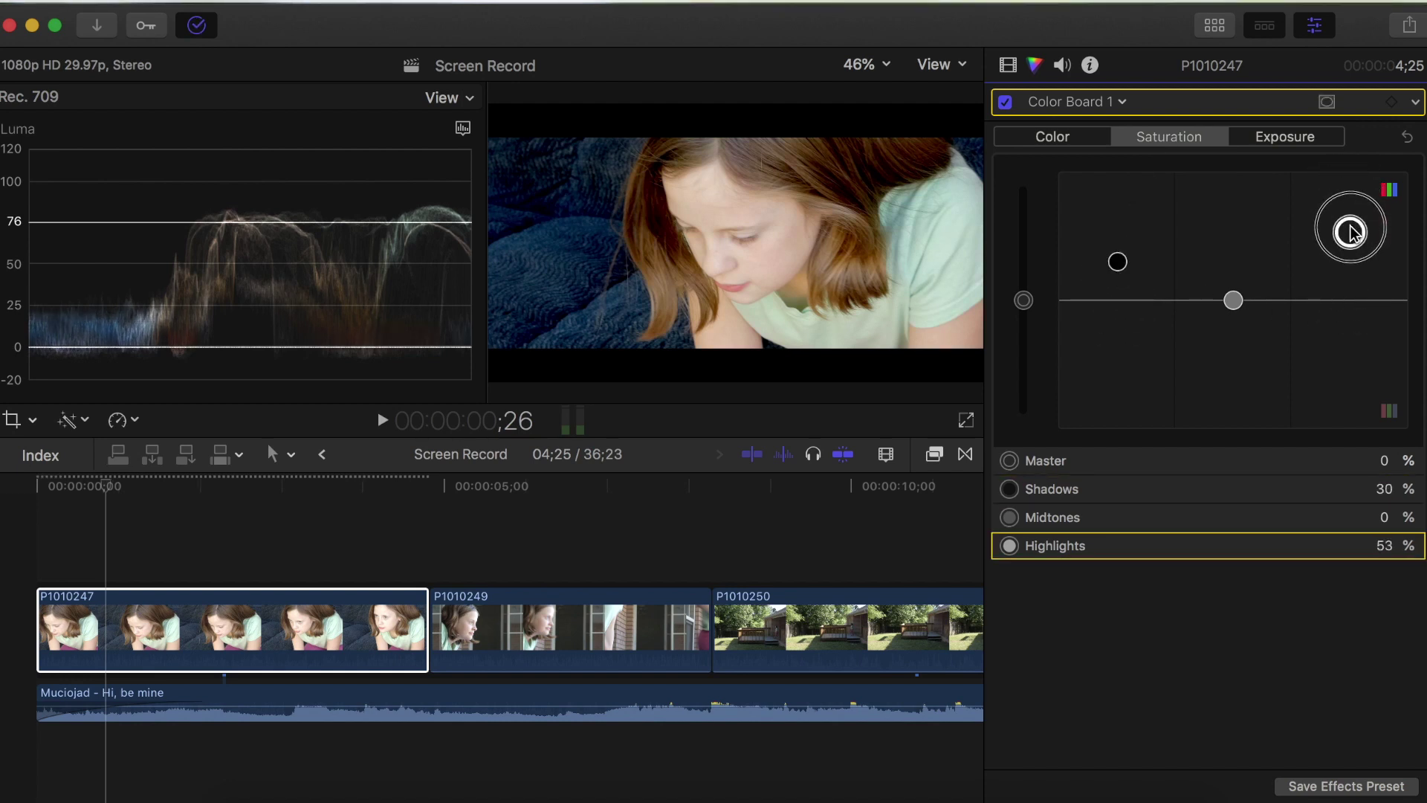
pyautogui.moveTo(1233, 301); pyautogui.dragTo(1241, 262)
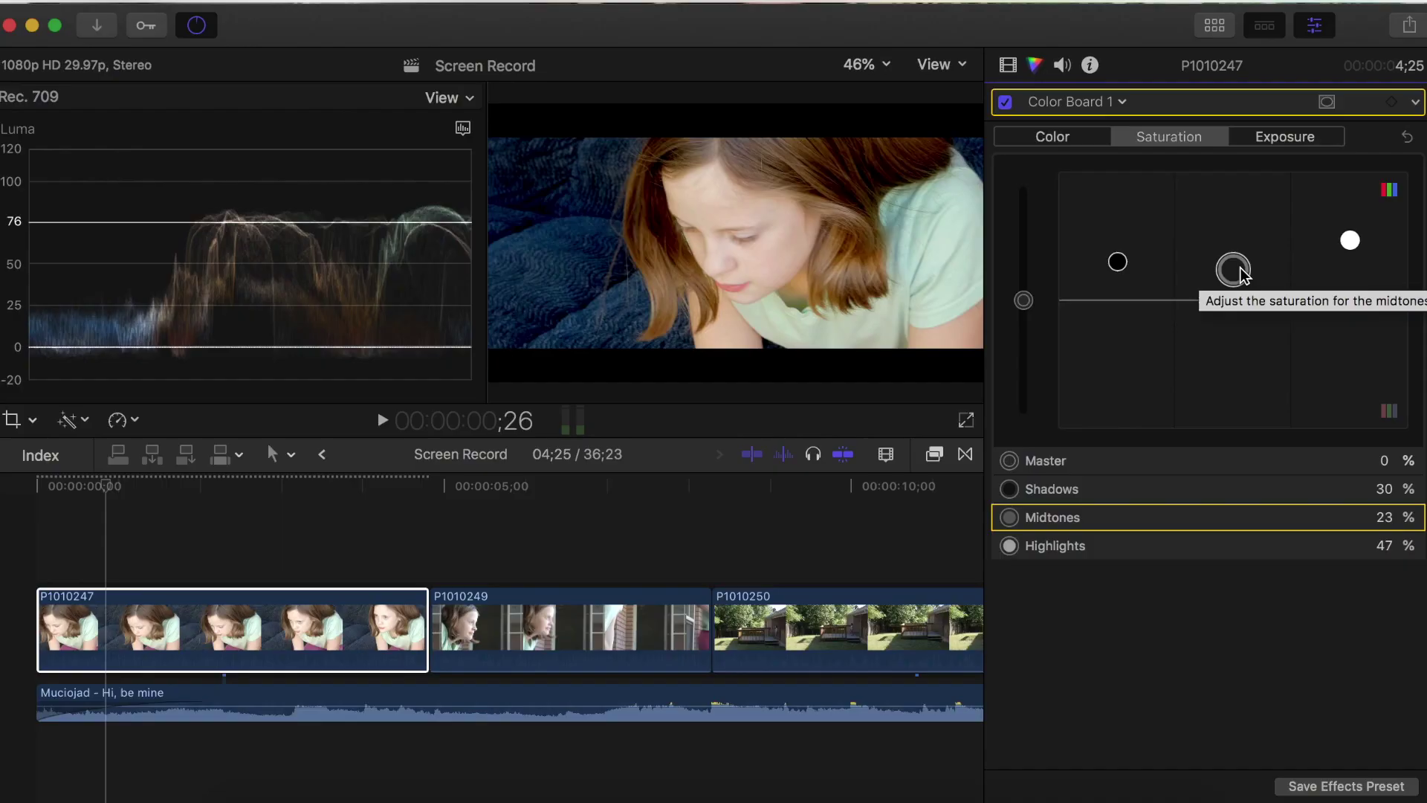
# Try draining the color from clip P1010247 by setting Shadows and Midtones saturation to -100% and lowering the Highlights saturation.
pyautogui.click(1122, 255)
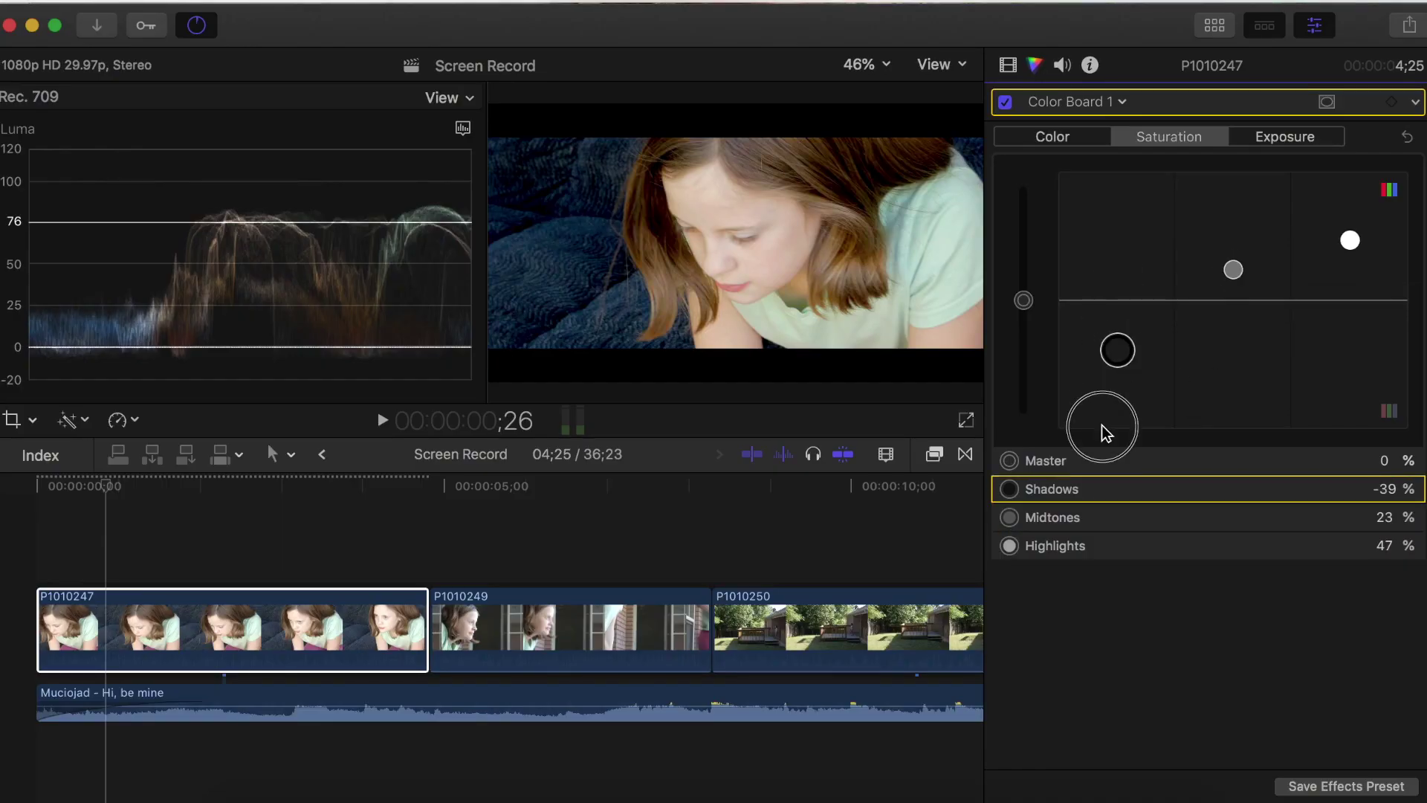
pyautogui.moveTo(1101, 426); pyautogui.dragTo(1109, 428)
pyautogui.moveTo(1219, 279); pyautogui.dragTo(1233, 428)
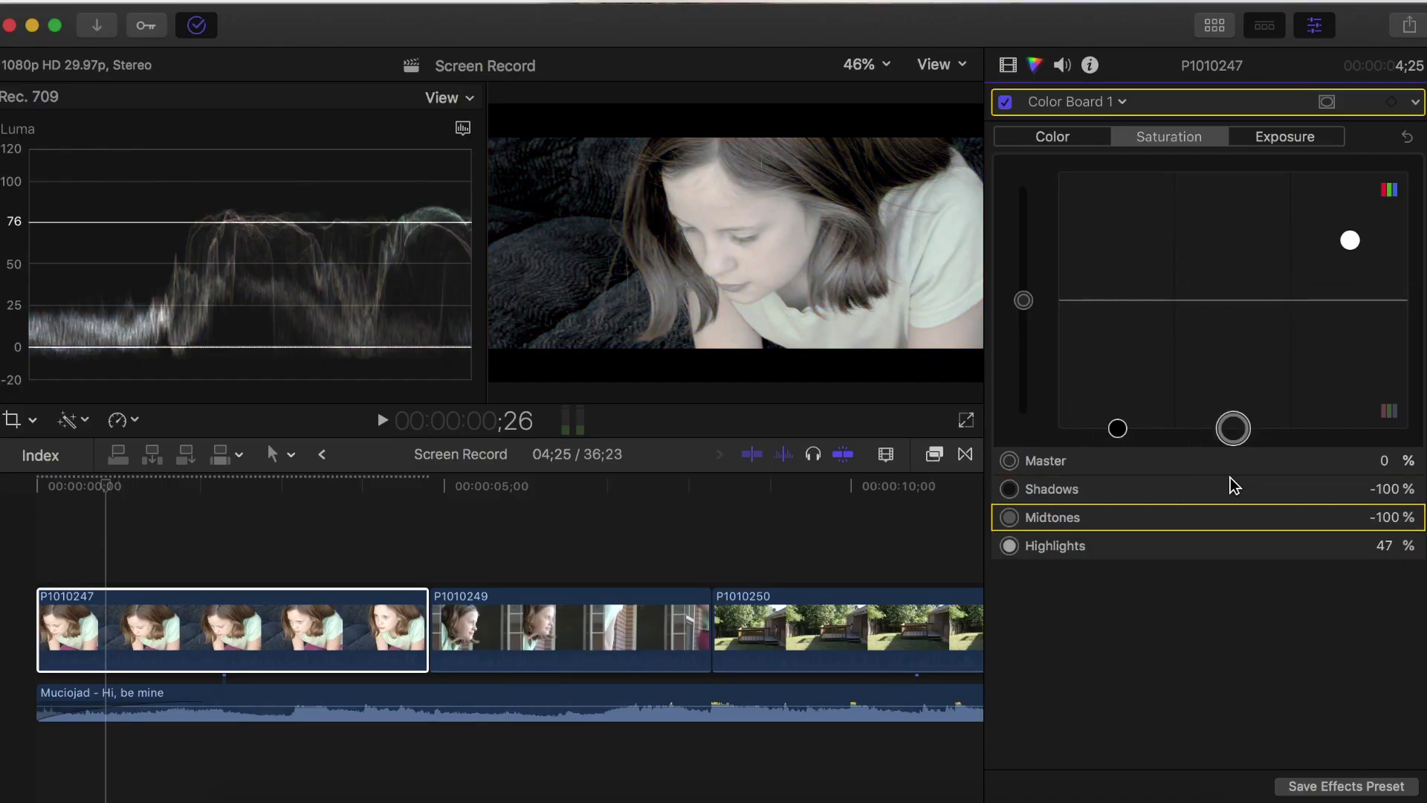
pyautogui.moveTo(1343, 262); pyautogui.dragTo(1354, 277)
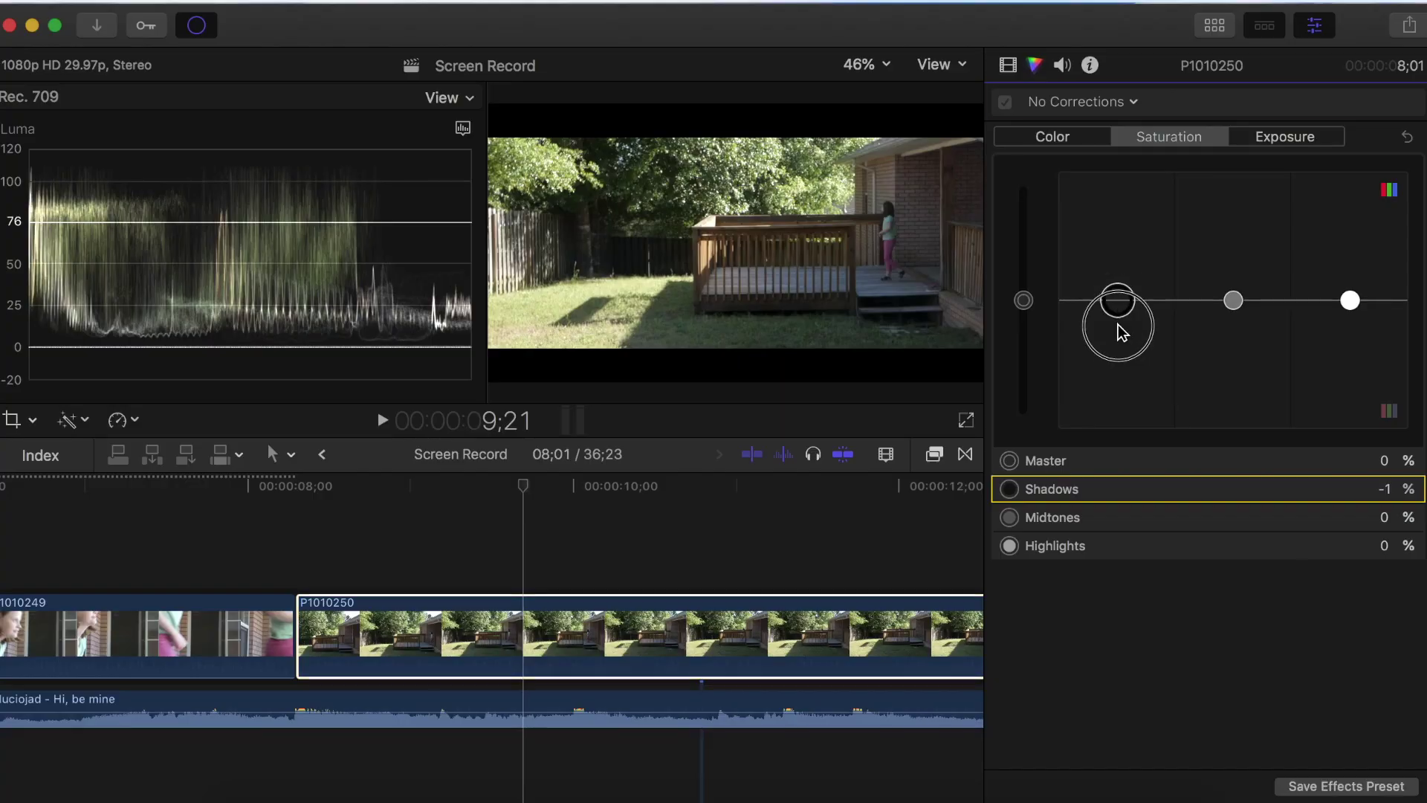
# Adjust clip P1010250's Color Board exposure: Shadows about -22%, lower the Highlights and raise the Midtones.
pyautogui.moveTo(1121, 318); pyautogui.dragTo(1118, 328)
pyautogui.click(1292, 142)
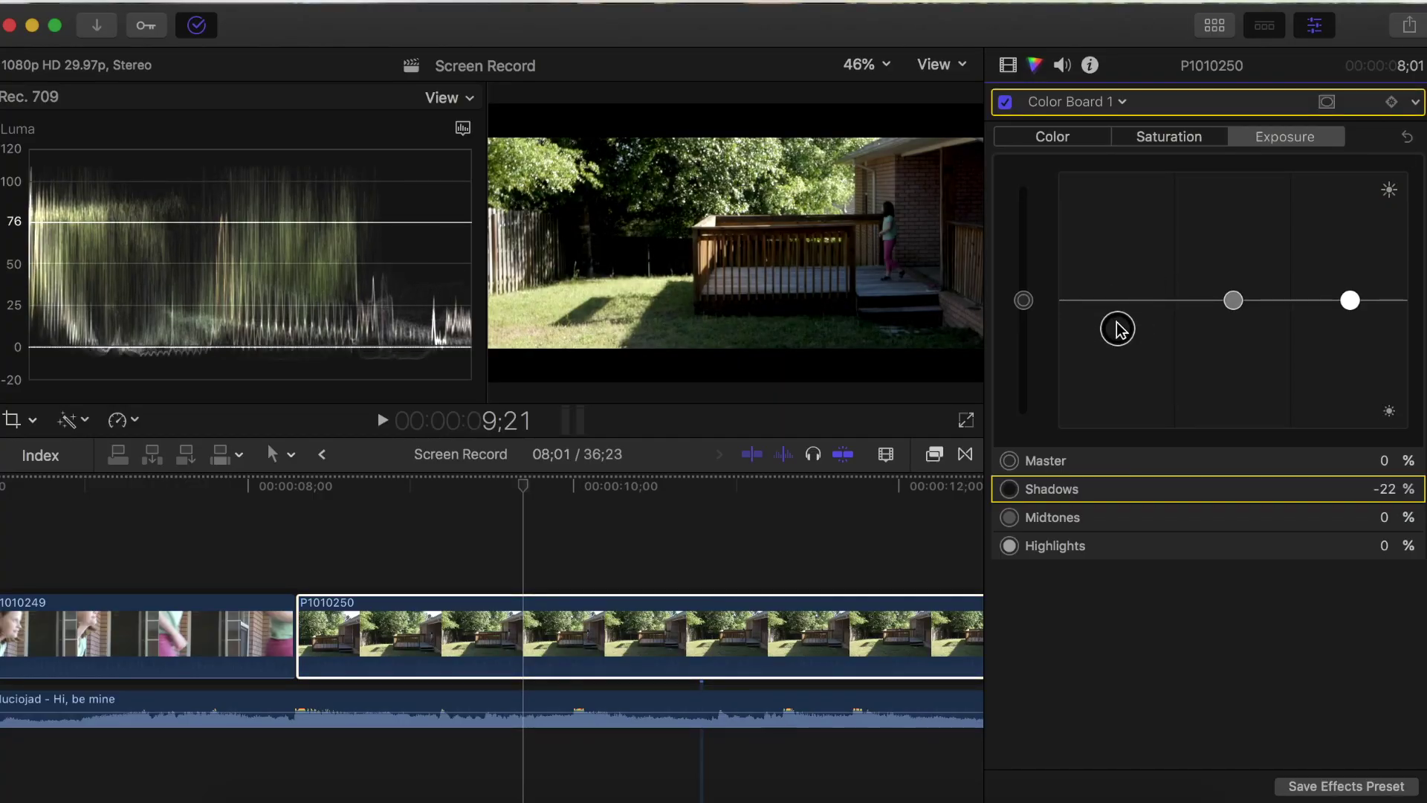
pyautogui.moveTo(1350, 300); pyautogui.dragTo(1351, 368)
pyautogui.moveTo(1233, 300); pyautogui.dragTo(1243, 224)
pyautogui.moveTo(1350, 360); pyautogui.dragTo(1350, 361)
pyautogui.moveTo(1231, 226); pyautogui.dragTo(1233, 216)
pyautogui.click(1169, 136)
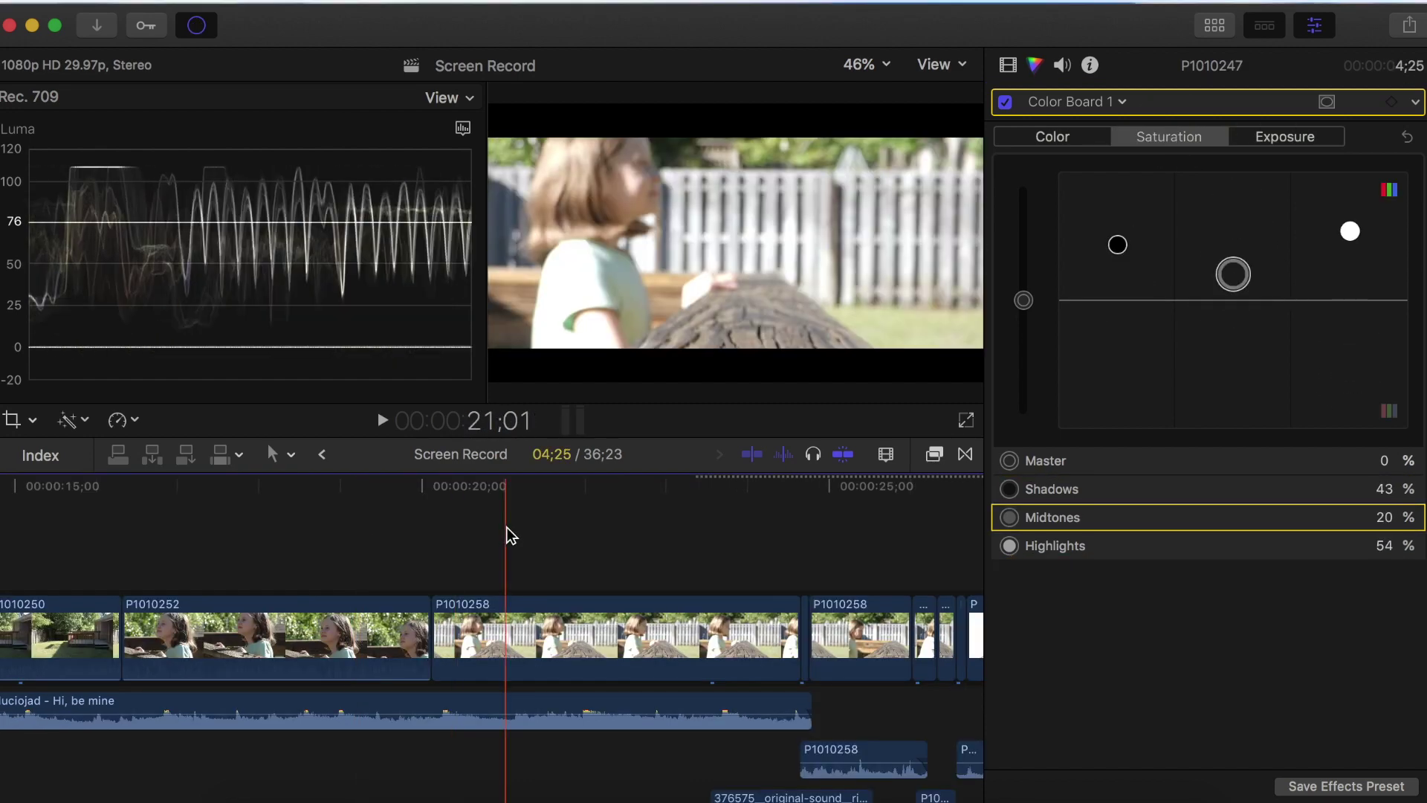
# Adjust clip P1010252's Color Board exposure to Shadows -22%, Highlights -50% and Midtones 60%.
pyautogui.press('super+equal')
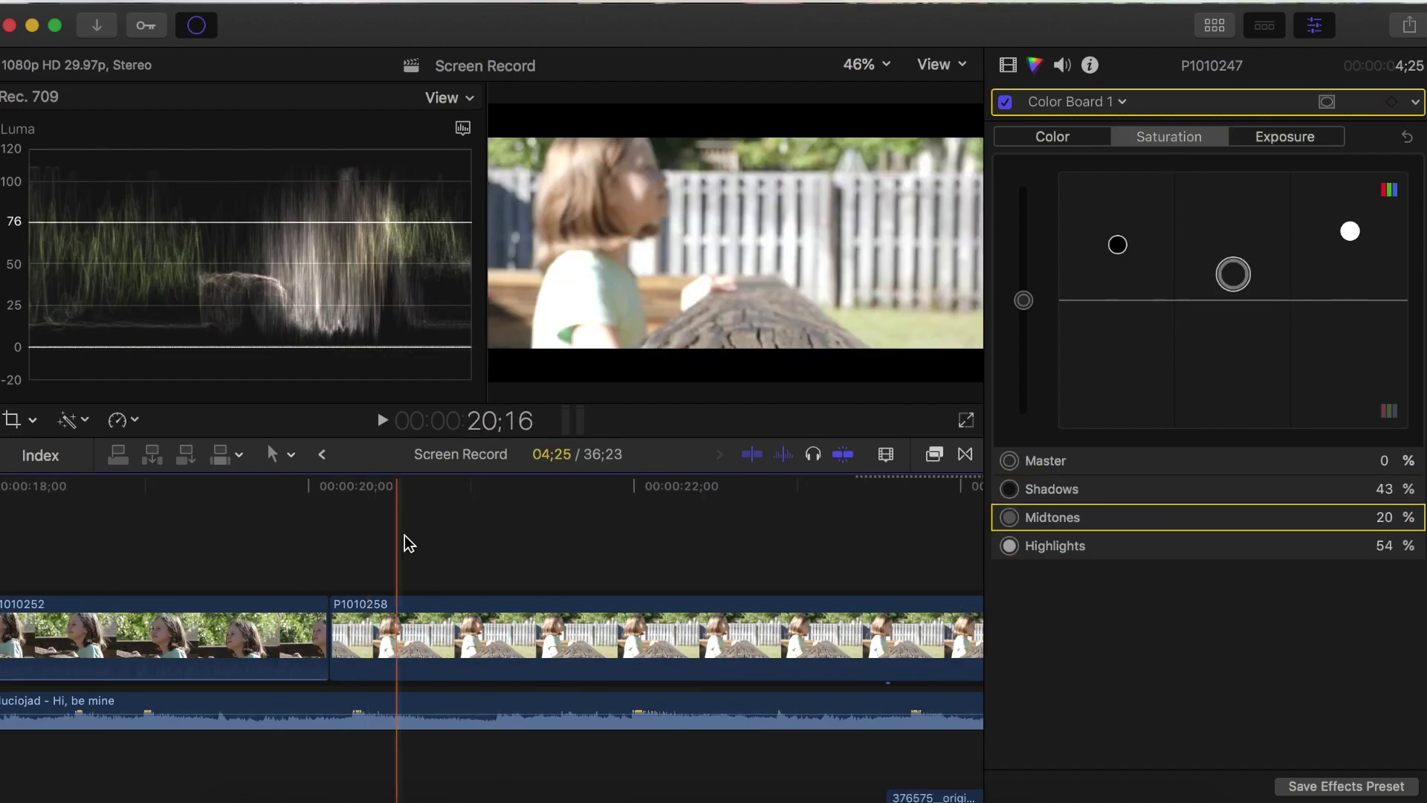
pyautogui.click(289, 636)
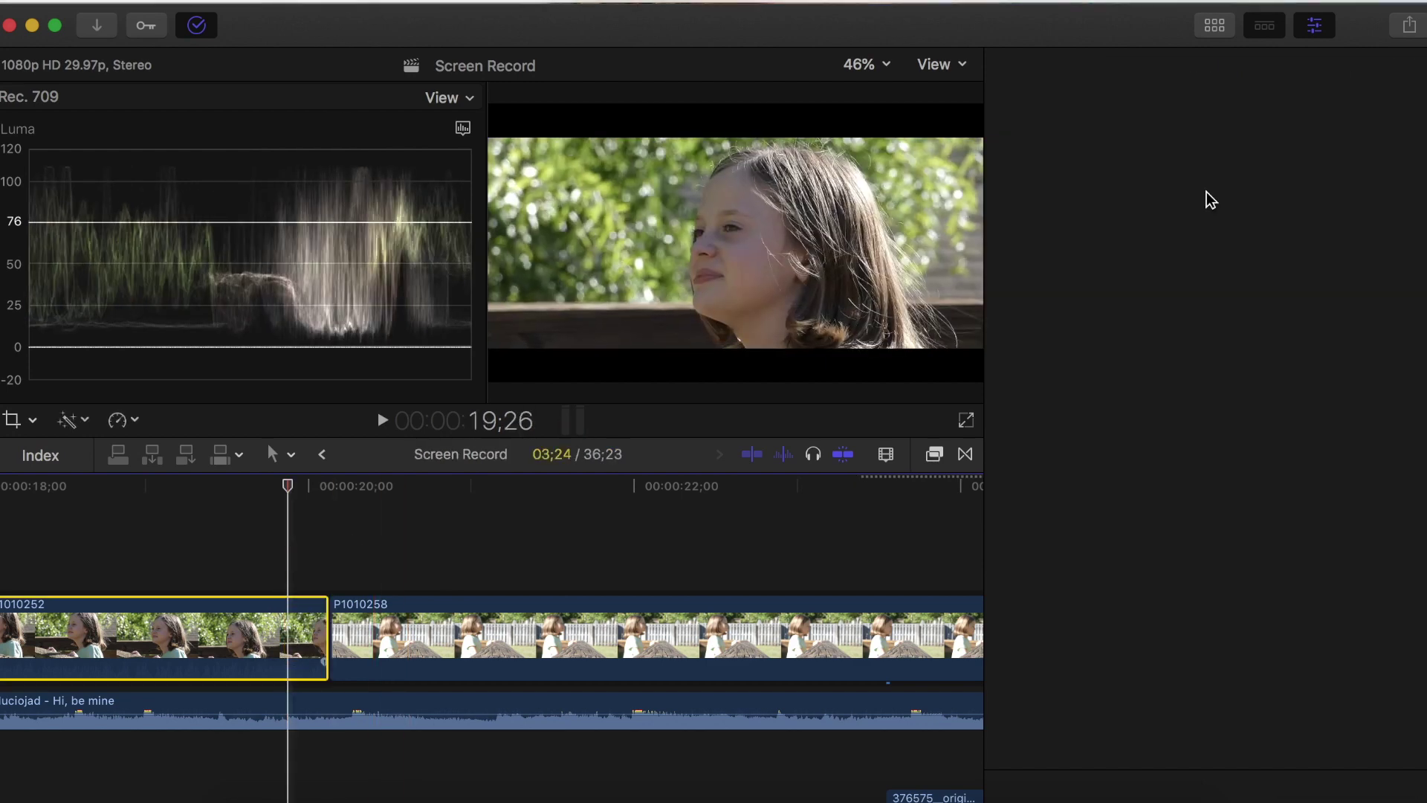
pyautogui.click(1118, 330)
pyautogui.moveTo(1349, 300); pyautogui.dragTo(1351, 334)
pyautogui.moveTo(1232, 301); pyautogui.dragTo(1230, 220)
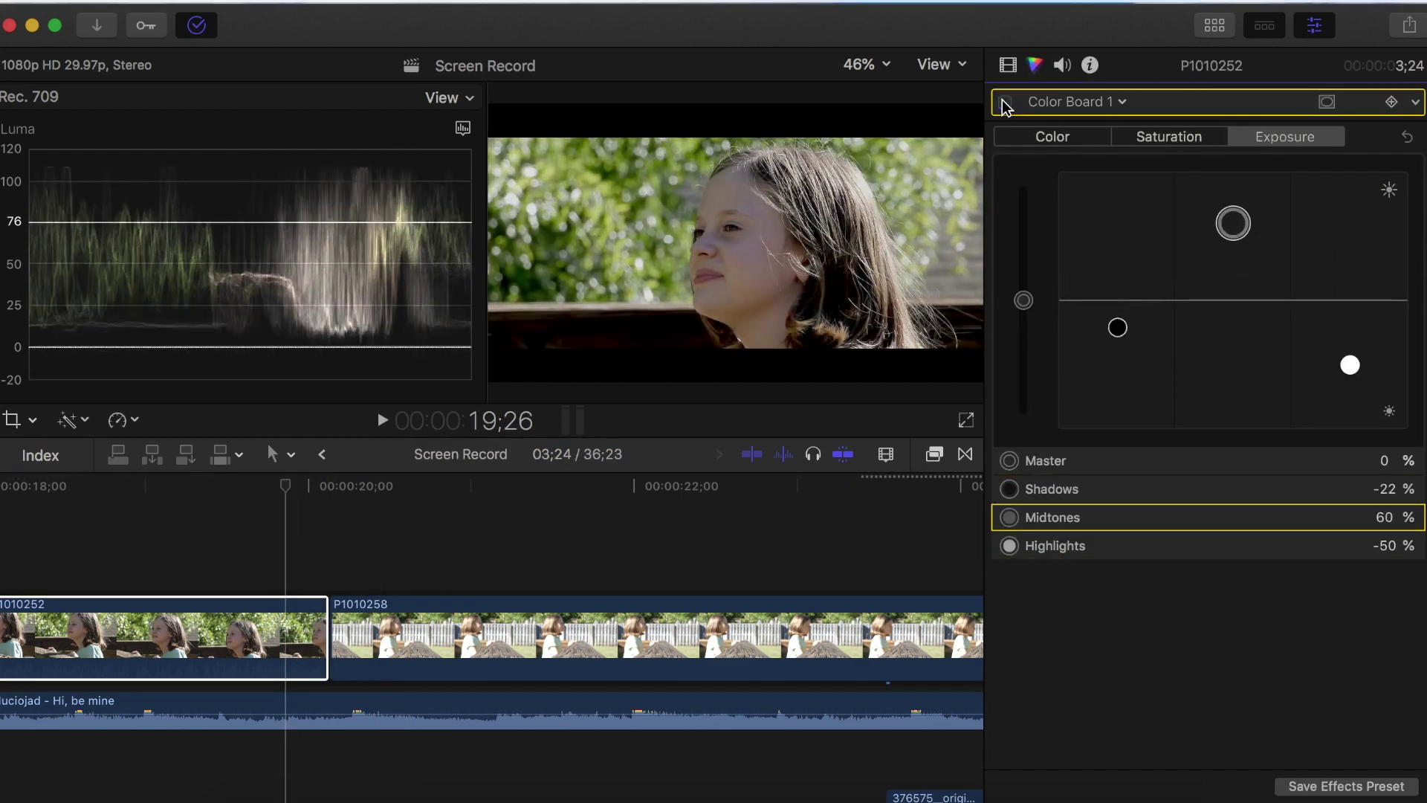
pyautogui.click(1169, 136)
pyautogui.click(1052, 136)
# Adjust the exposure of clip P1010258, following P1010252: Shadows about -58%, lower the Highlights and raise the Midtones.
pyautogui.click(415, 635)
pyautogui.moveTo(1117, 300); pyautogui.dragTo(1118, 377)
pyautogui.click(1284, 137)
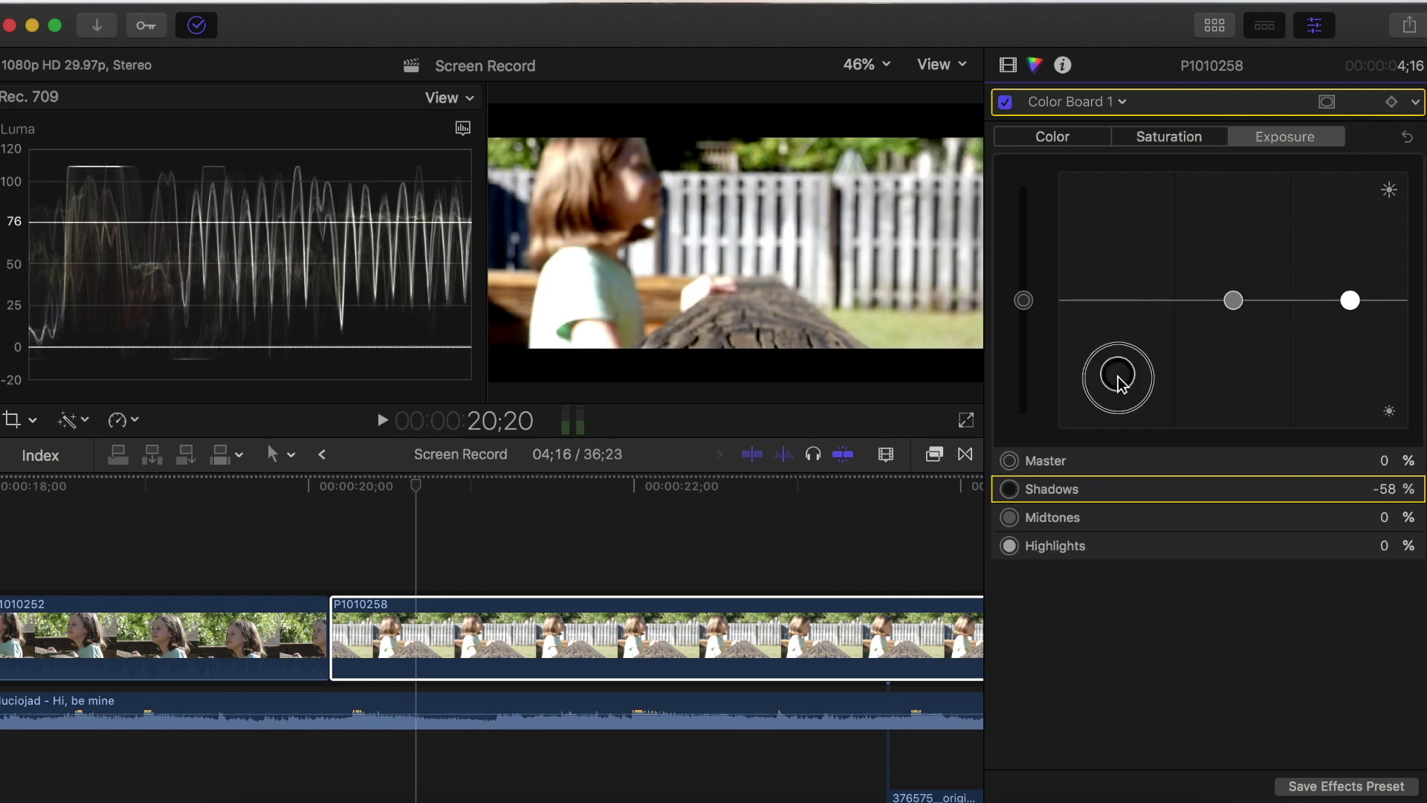
pyautogui.moveTo(1350, 300); pyautogui.dragTo(1355, 363)
pyautogui.moveTo(1233, 300); pyautogui.dragTo(1227, 239)
# Raise the Shadows, Highlights and Midtones saturation of clip P1010258 on the Color Board.
pyautogui.click(1169, 136)
pyautogui.moveTo(1118, 300); pyautogui.dragTo(1118, 255)
pyautogui.moveTo(1350, 300); pyautogui.dragTo(1349, 229)
pyautogui.moveTo(1230, 301); pyautogui.dragTo(1233, 268)
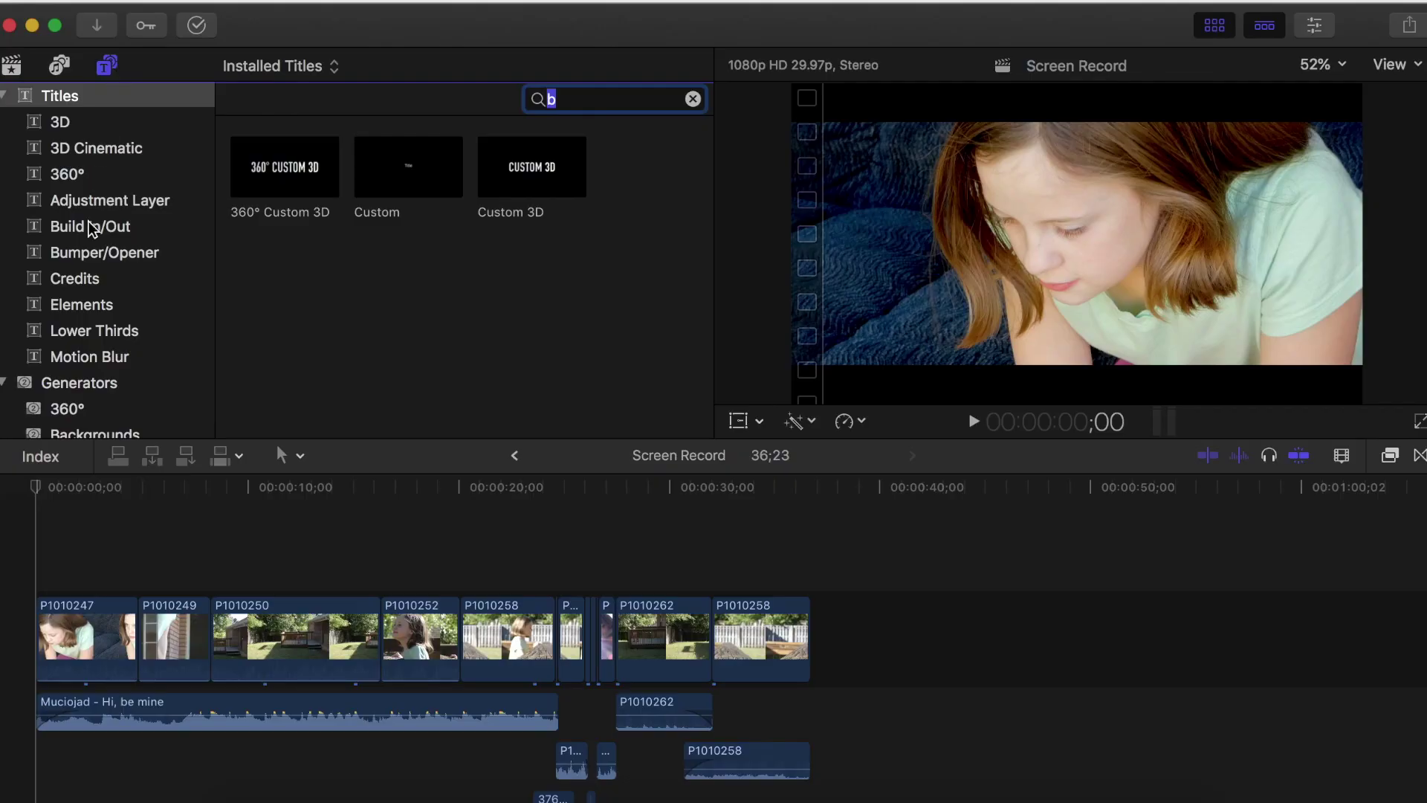
# Place an Adjustment Layer title above the clips, spanning the whole timeline, and open its color correction settings.
pyautogui.click(100, 200)
pyautogui.moveTo(316, 170); pyautogui.dragTo(810, 584)
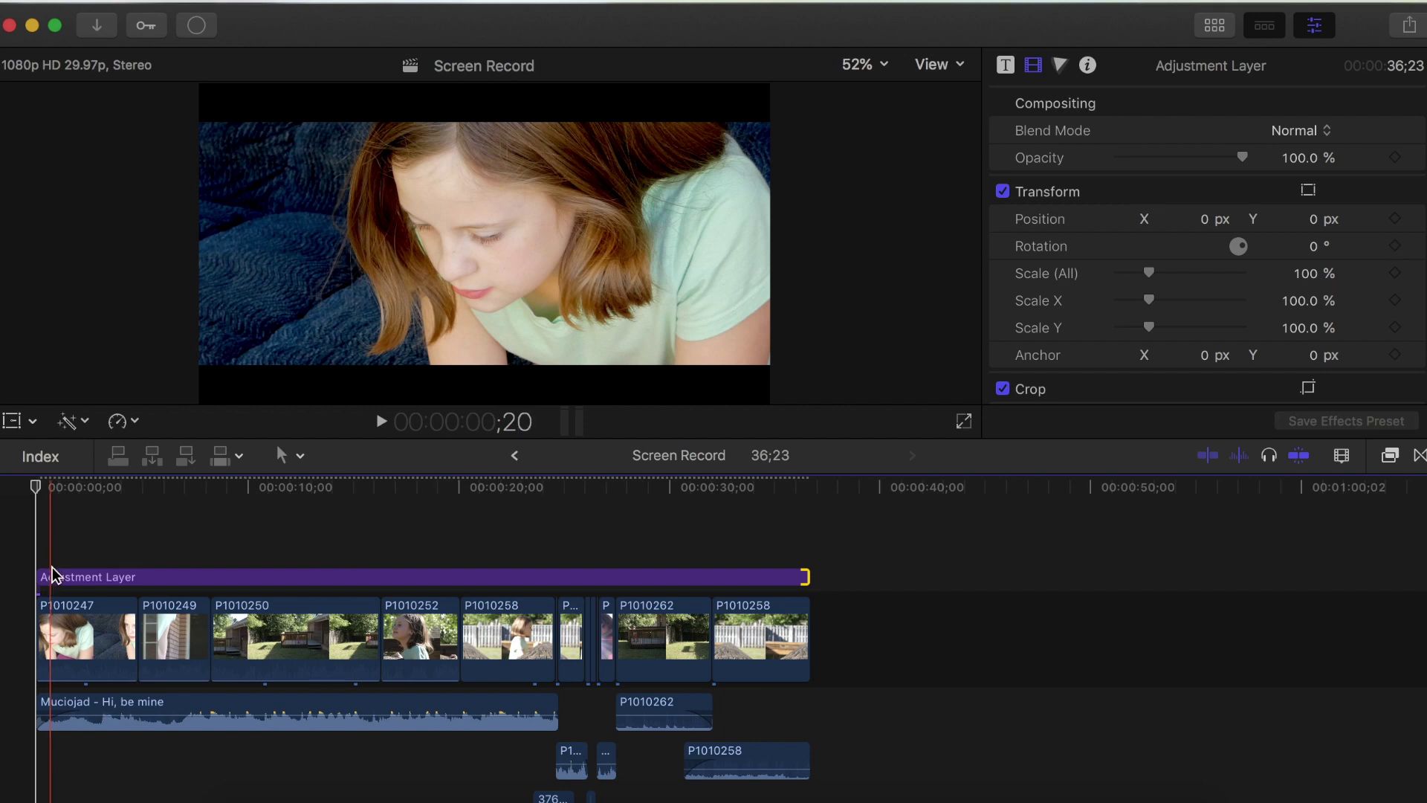
pyautogui.click(56, 577)
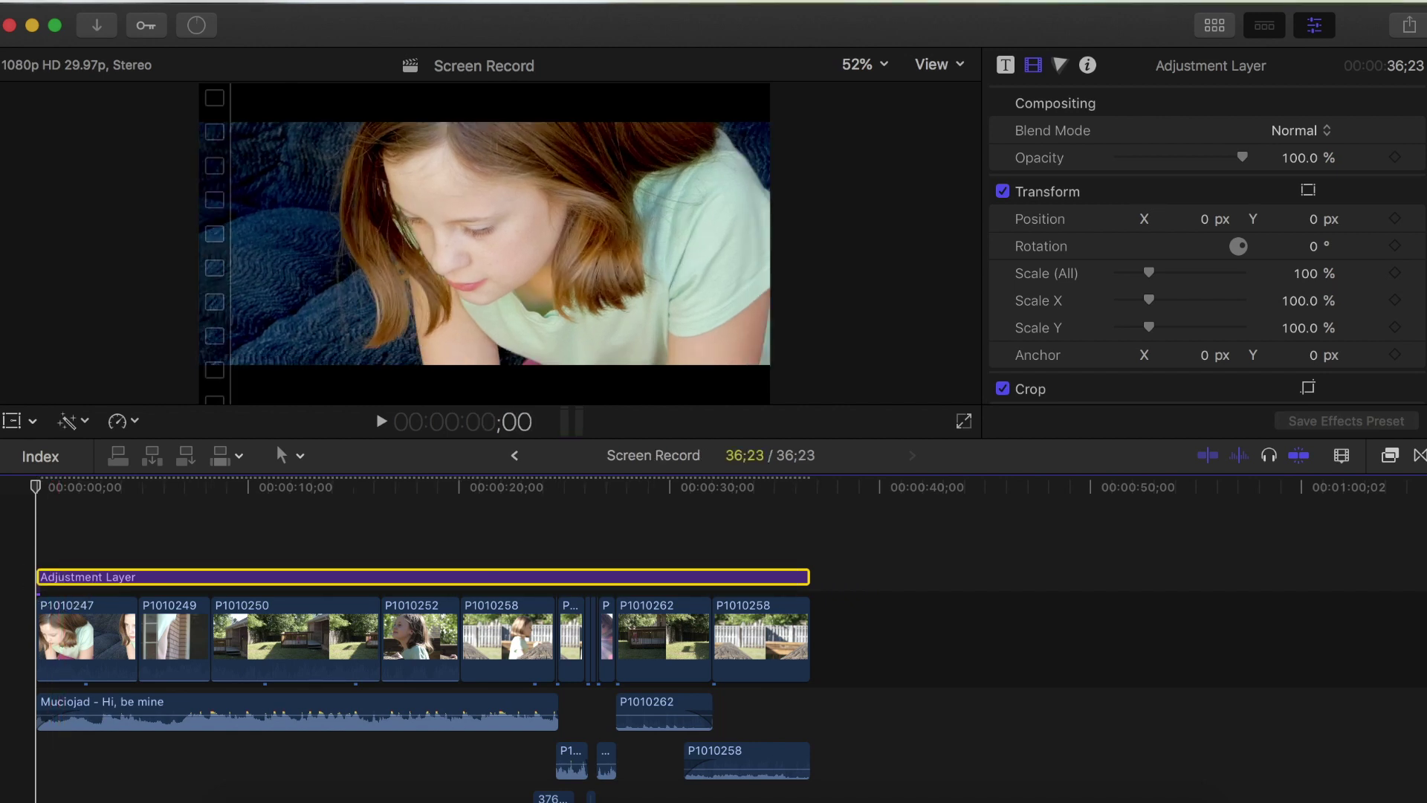
pyautogui.click(1058, 66)
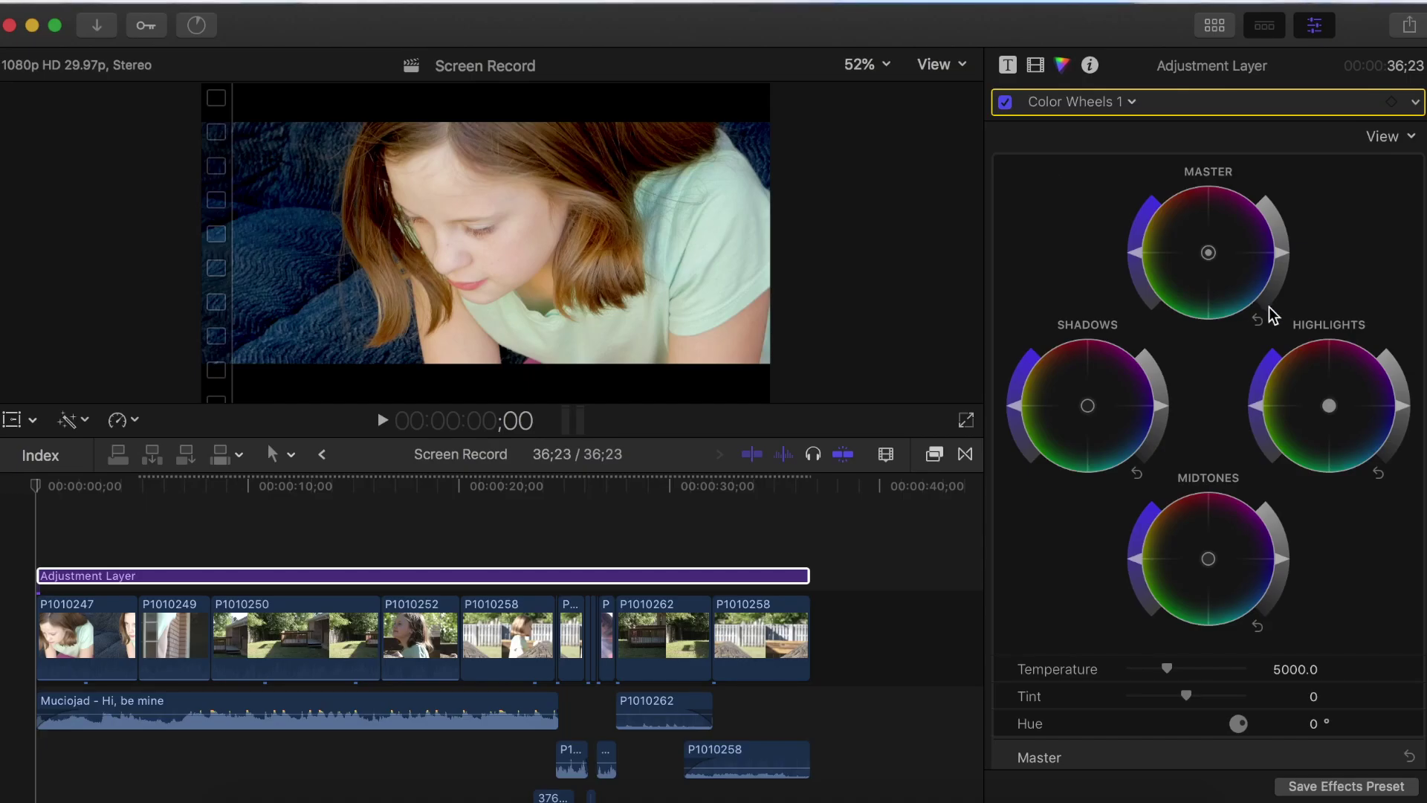
# Tint the Adjustment Layer's shadows orange-red with the Color Wheels, to about R 66, G 20, B 0.
pyautogui.moveTo(1210, 252); pyautogui.dragTo(1017, 37)
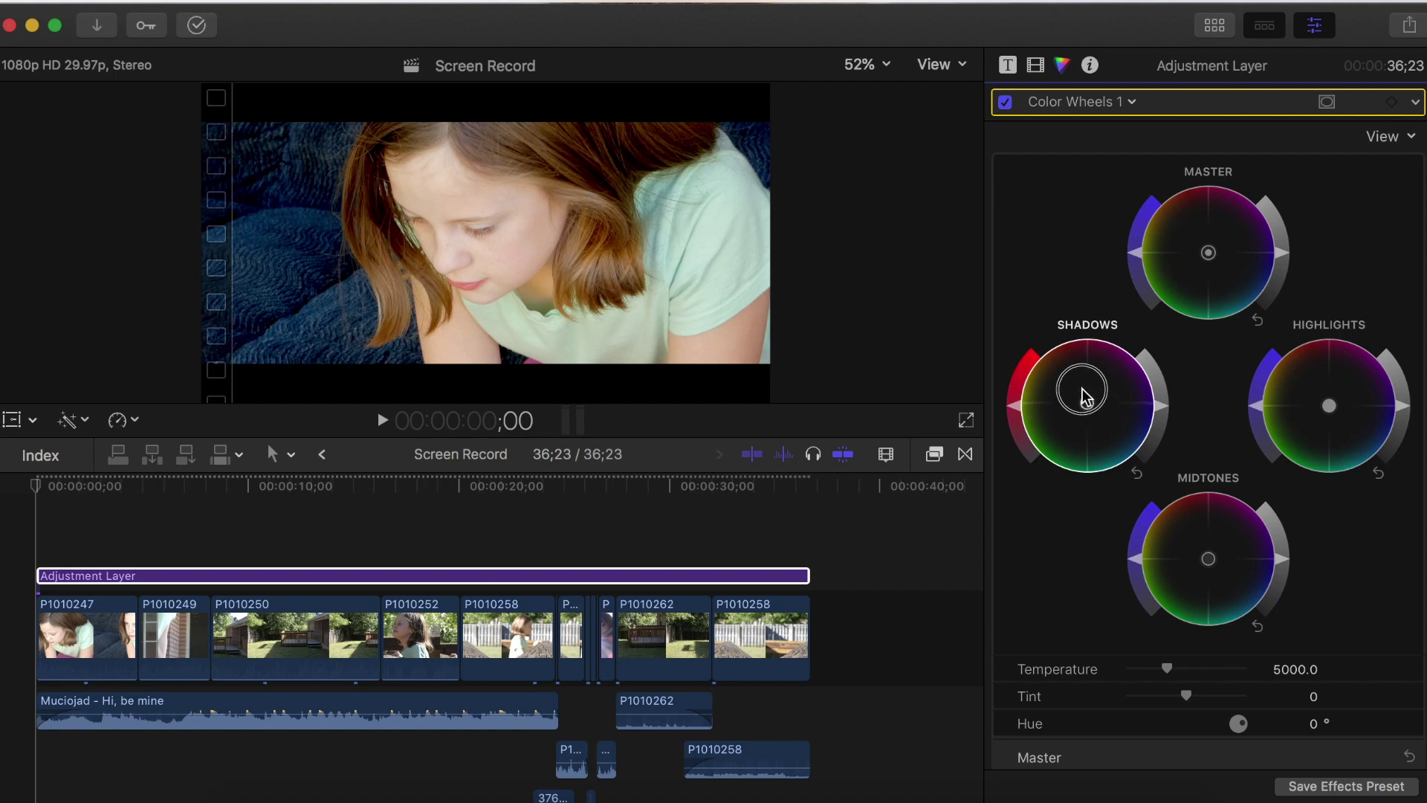
pyautogui.moveTo(1084, 301); pyautogui.dragTo(934, 209)
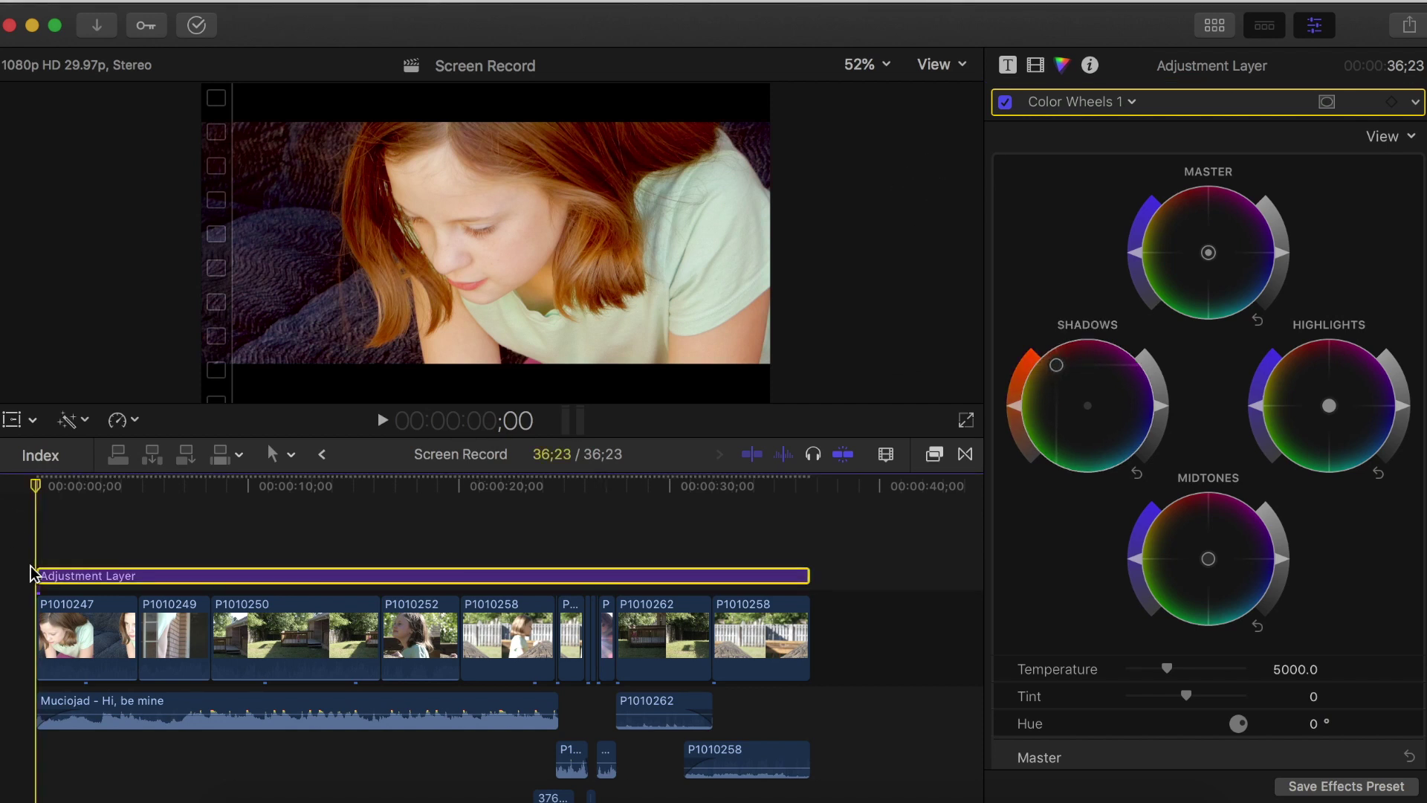
pyautogui.click(48, 576)
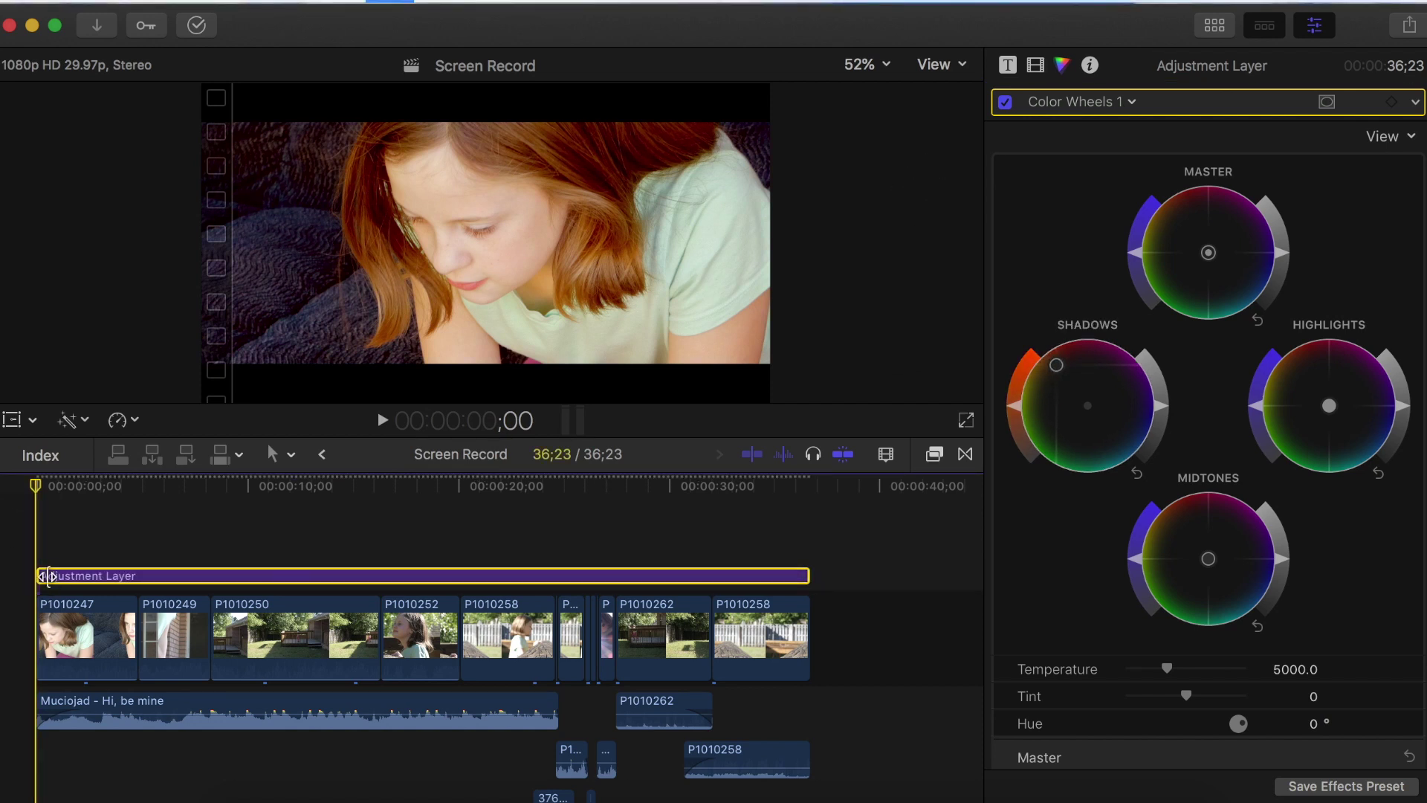
# Examine the numeric Color Wheels settings by expanding the Master, Shadows, Midtones and Highlights groups.
pyautogui.scroll(-5, 1377, 613)
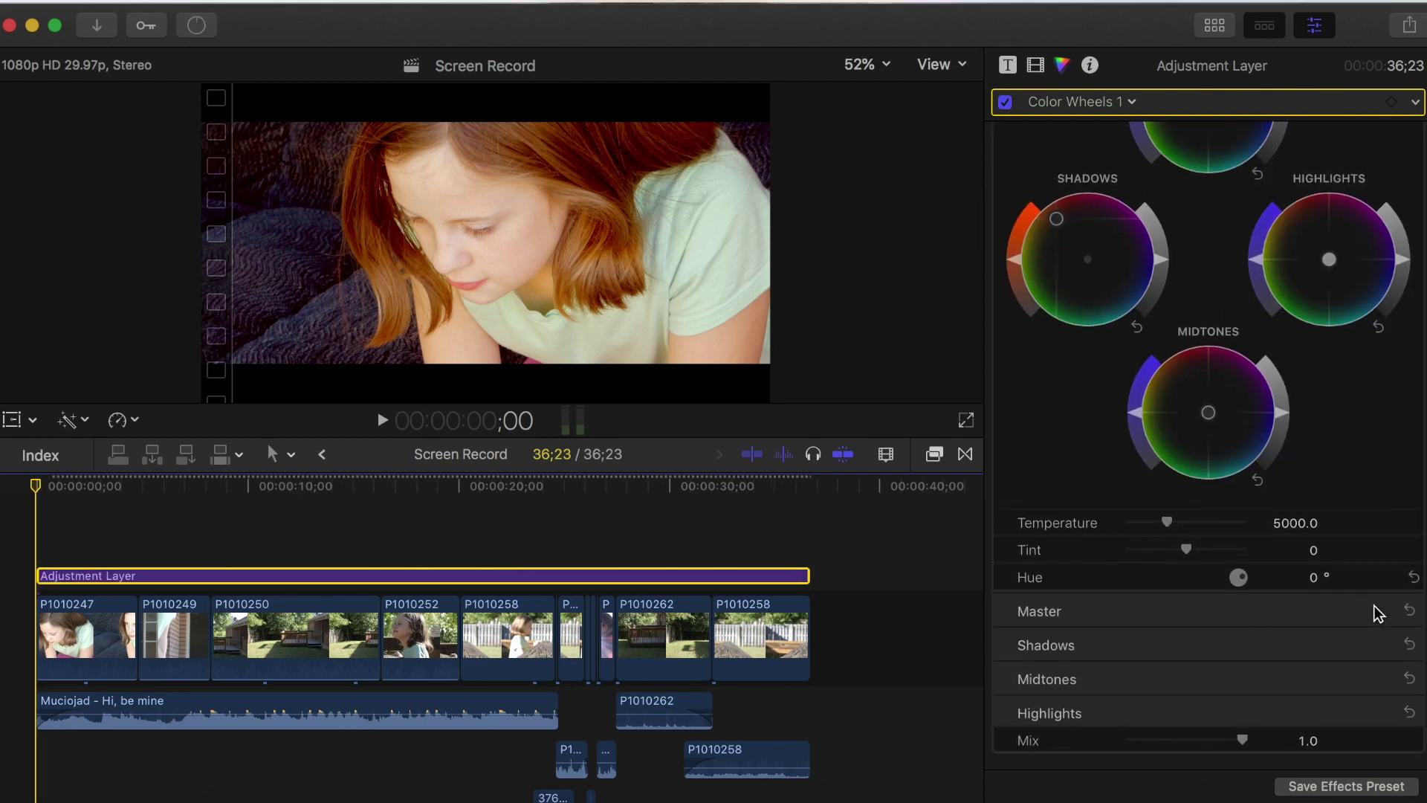
pyautogui.click(1386, 611)
pyautogui.scroll(-2, 1380, 669)
pyautogui.click(1382, 681)
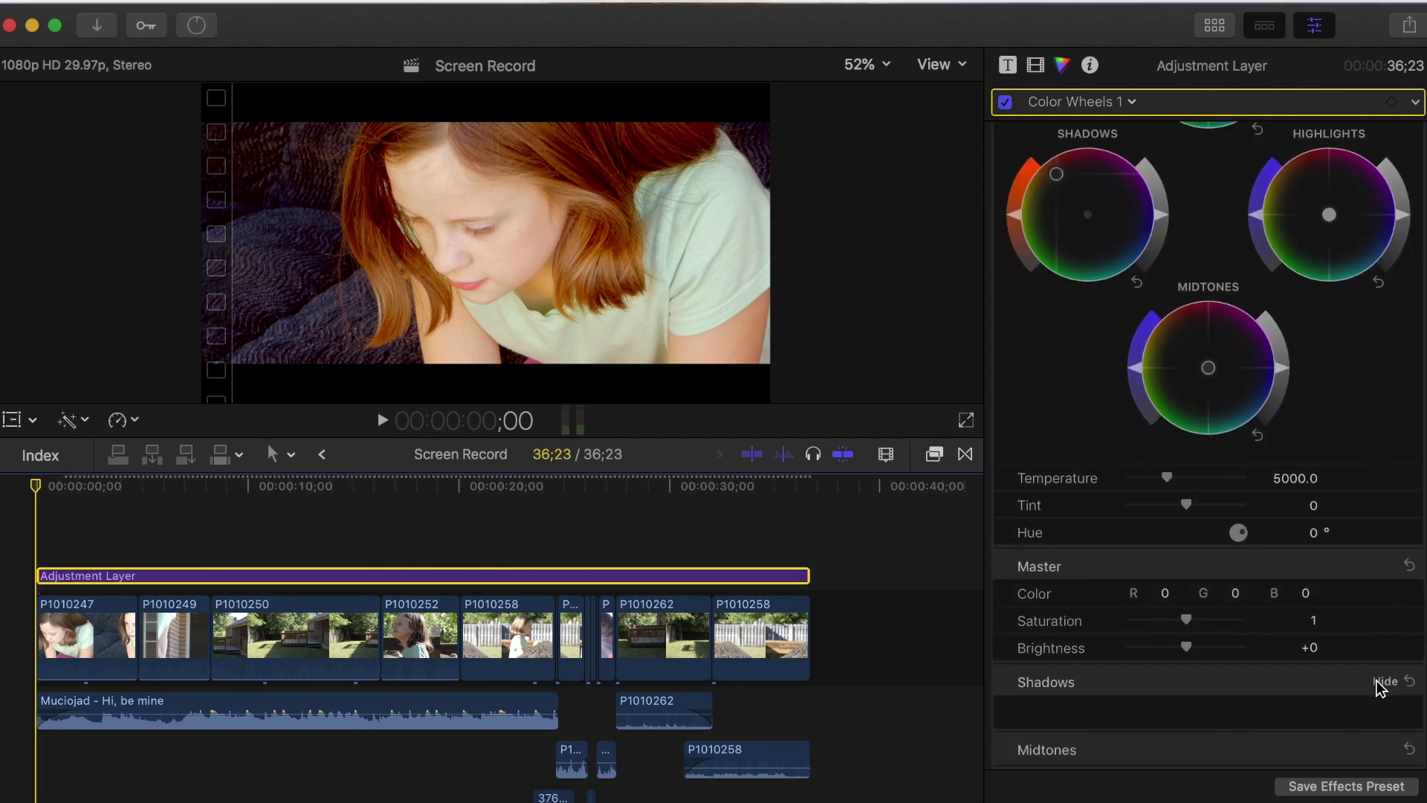
pyautogui.click(1376, 709)
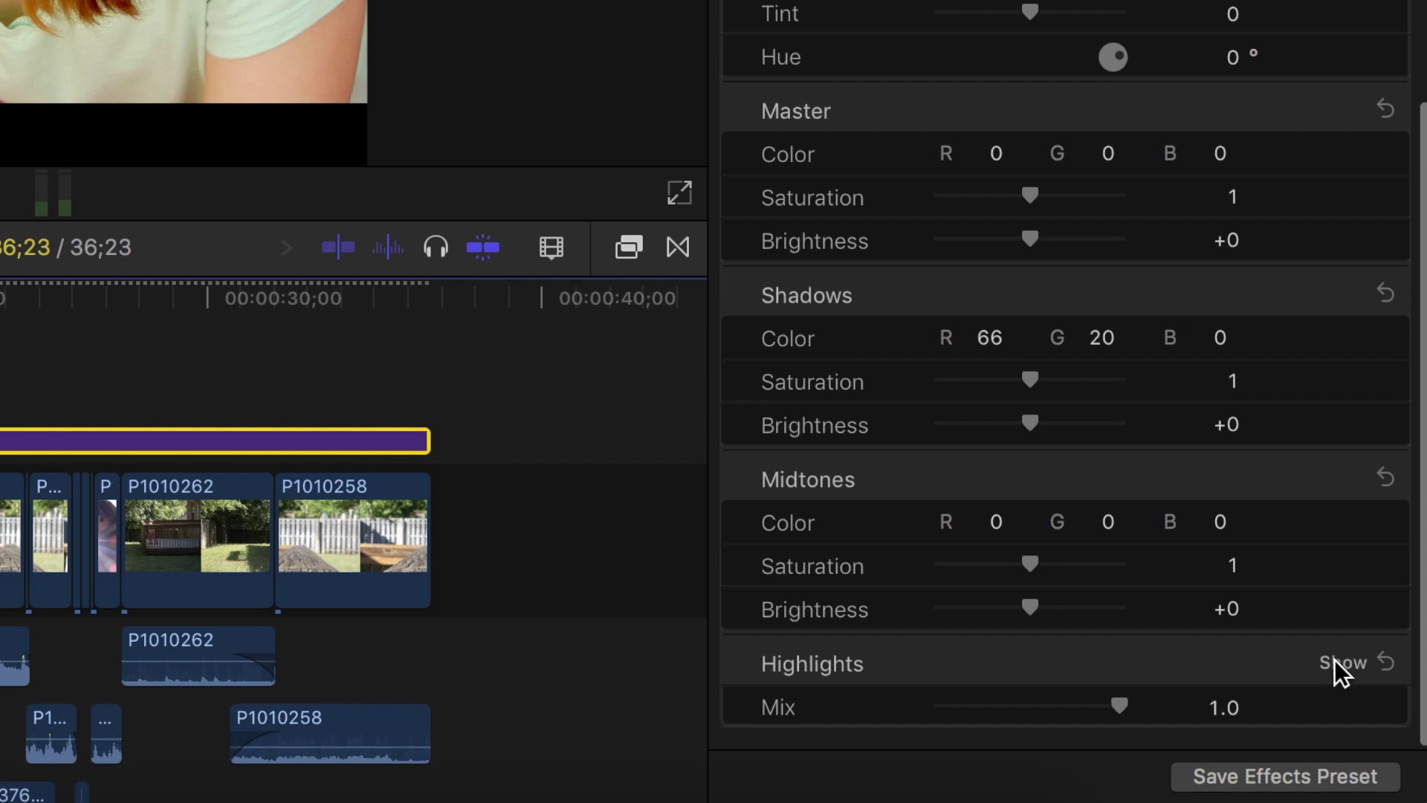
pyautogui.click(1335, 658)
pyautogui.scroll(-4, 1335, 654)
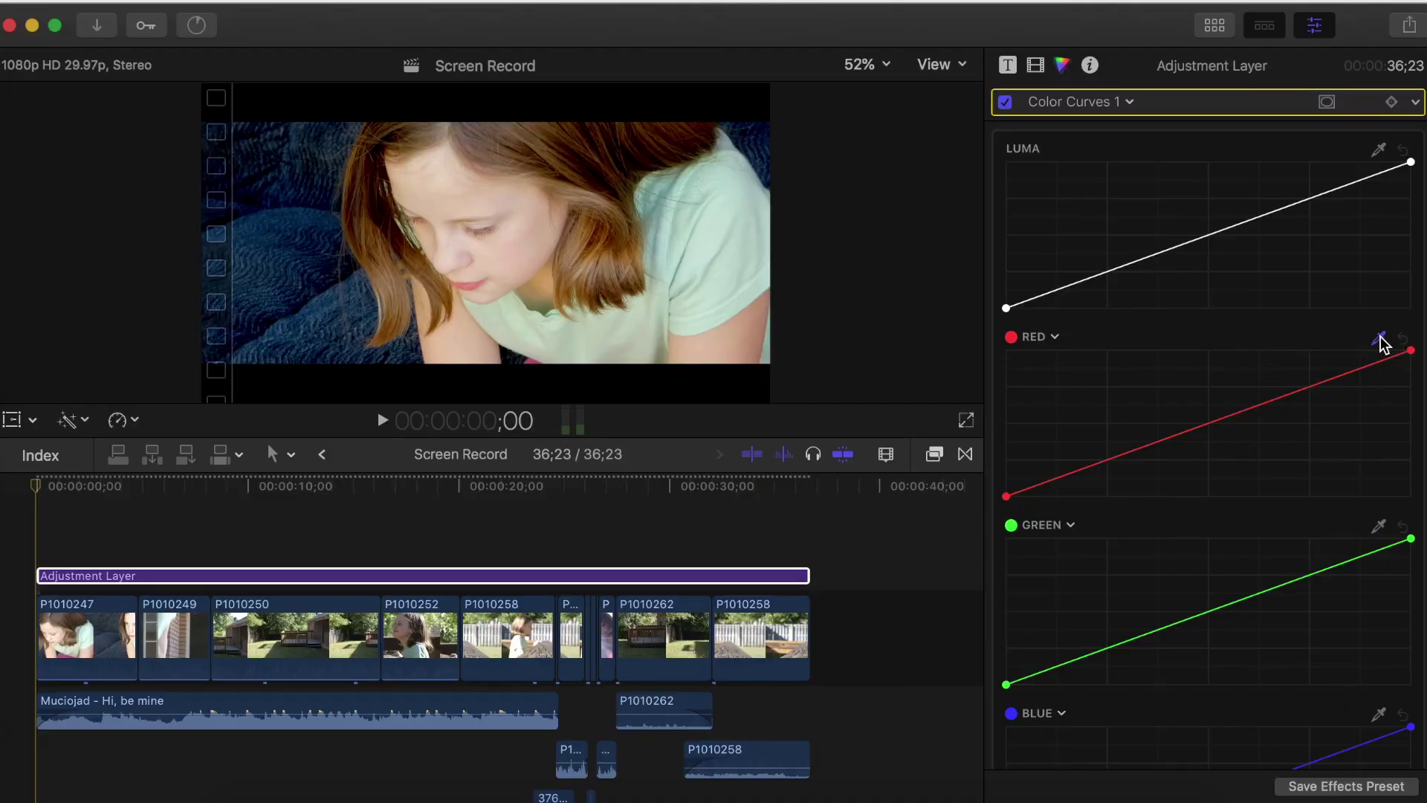
# Sample the girl's skin tone for the Red curve in the Adjustment Layer's Color Curves and reshape the resulting orange curve.
pyautogui.click(500, 252)
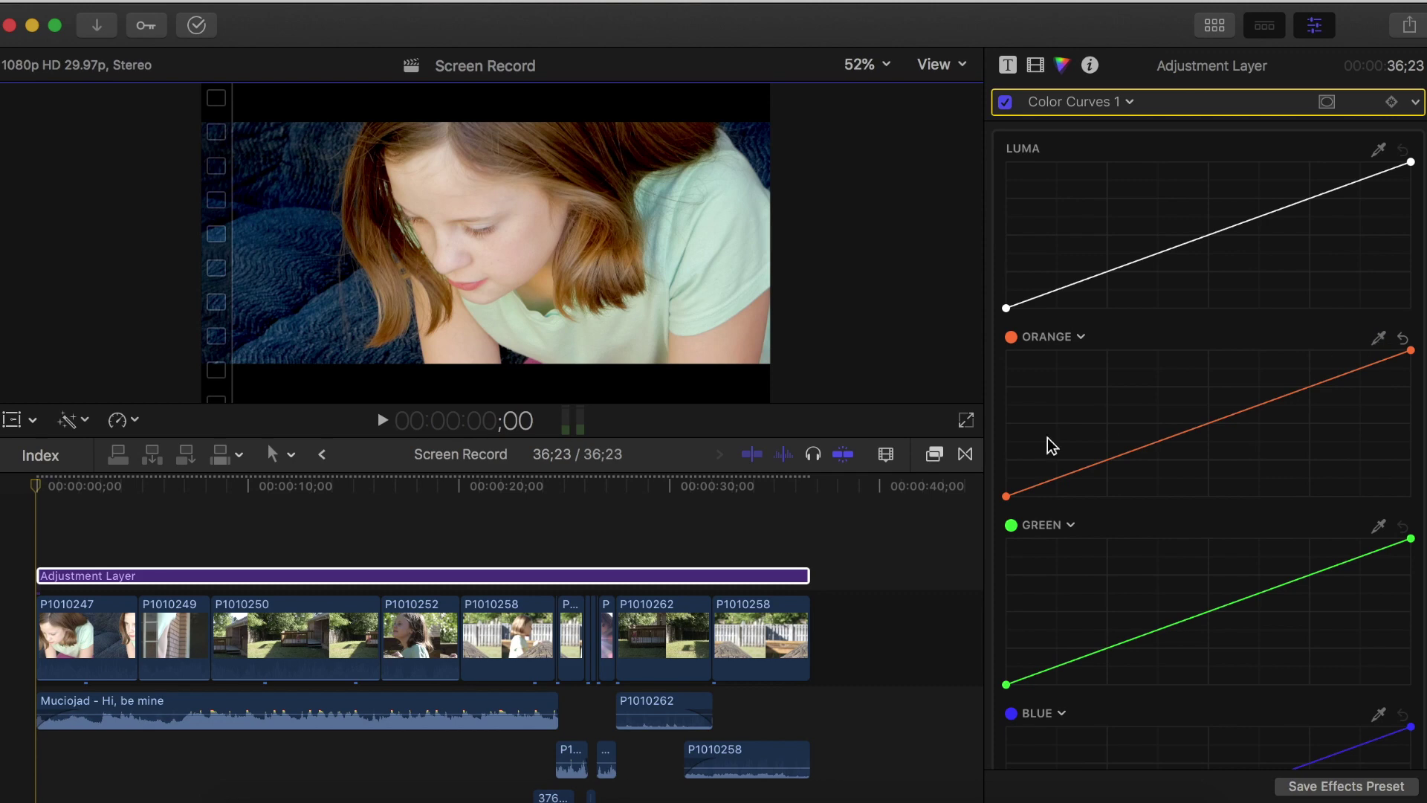
pyautogui.moveTo(1006, 496); pyautogui.dragTo(929, 453)
pyautogui.press('super+z')
pyautogui.moveTo(1070, 473)
pyautogui.mouseDown()
pyautogui.moveTo(1091, 496)
pyautogui.moveTo(1077, 468)
pyautogui.moveTo(1102, 493)
pyautogui.moveTo(1092, 478)
pyautogui.mouseUp()
pyautogui.moveTo(1271, 414); pyautogui.dragTo(1156, 424)
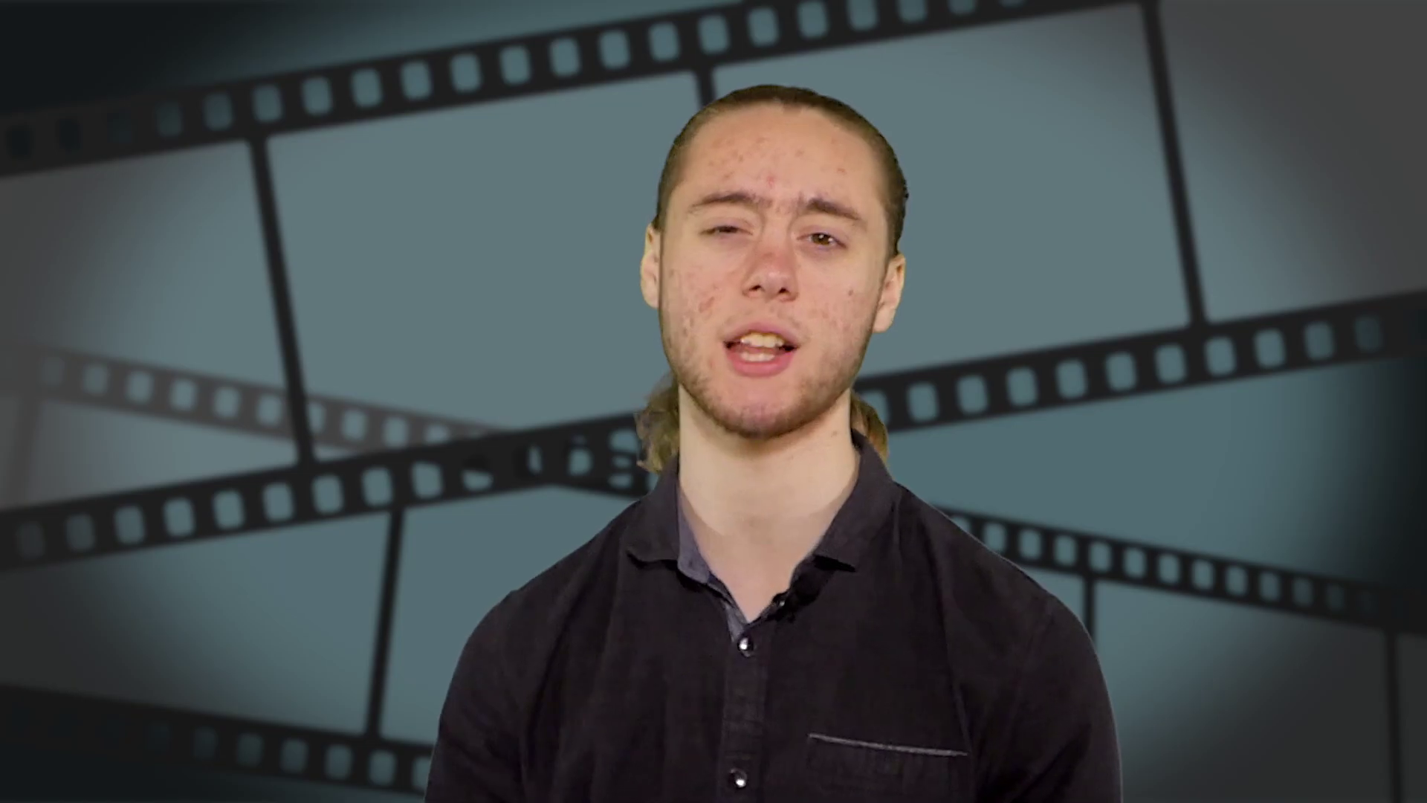